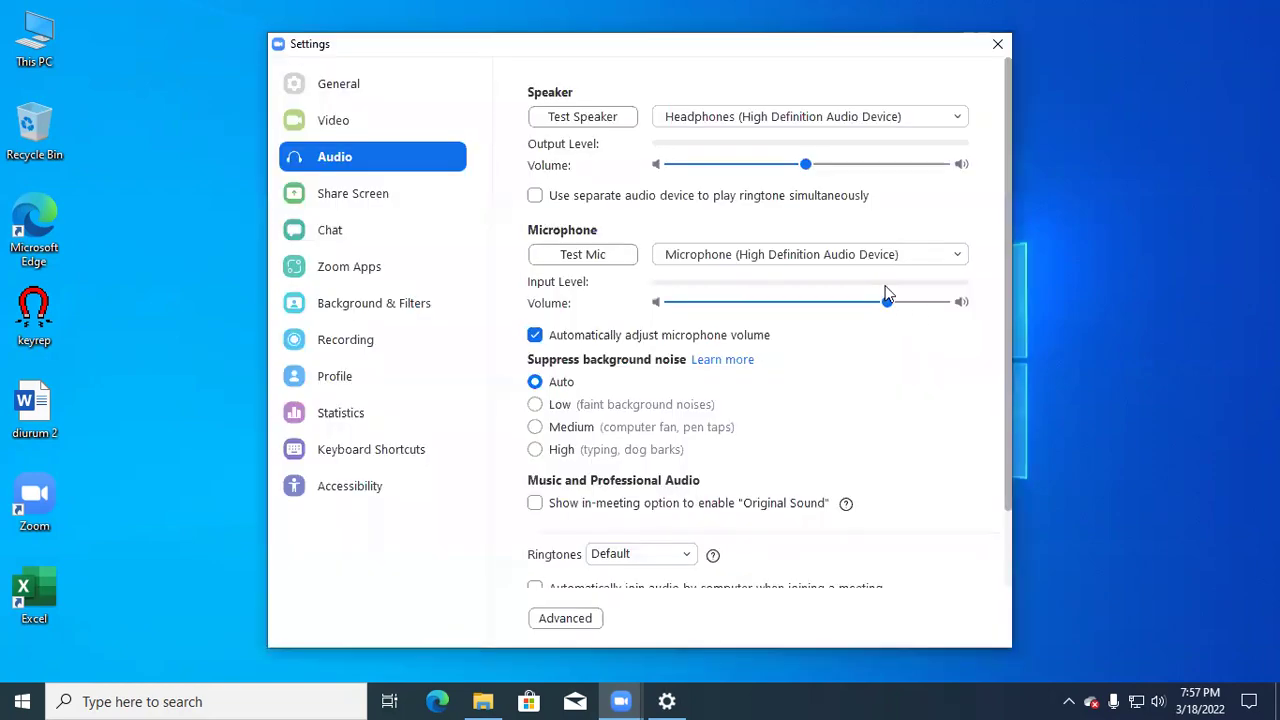
- Raise the Zoom speaker volume close to maximum and close the Settings window
{"action": "left_click_drag", "start_coordinate": [806, 164], "coordinate": [912, 165]}
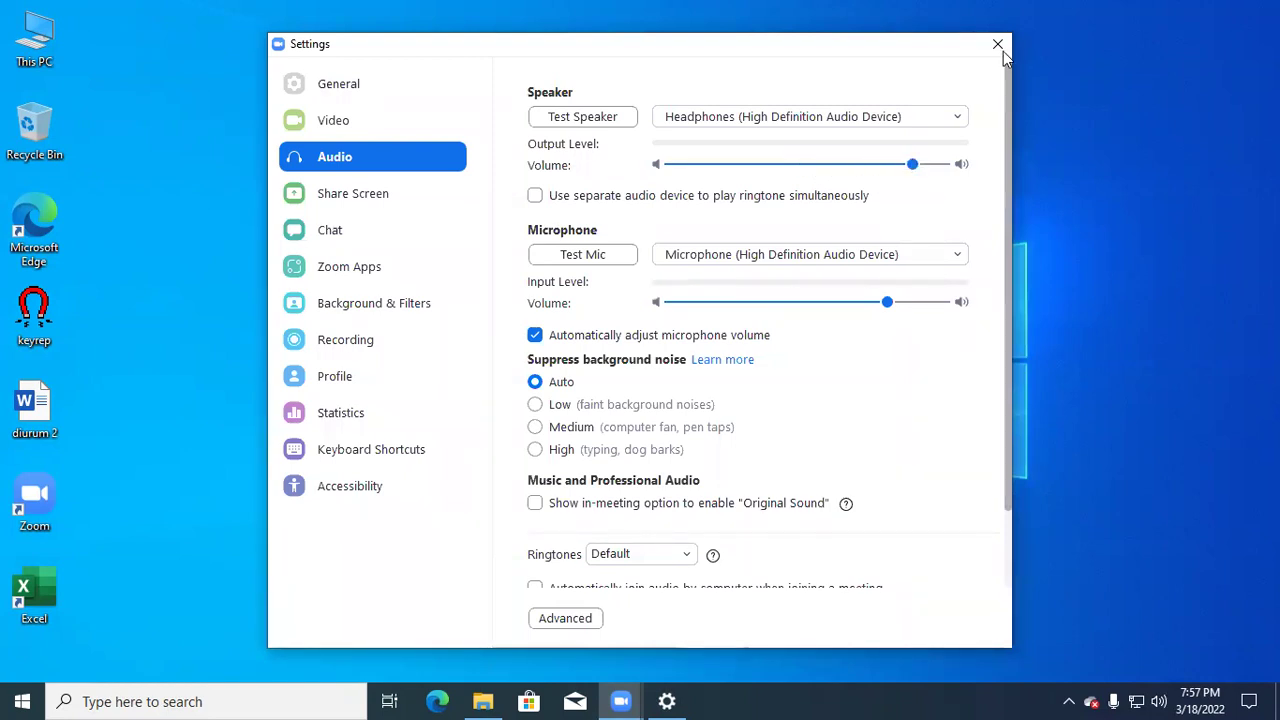
{"action": "left_click", "coordinate": [999, 46]}
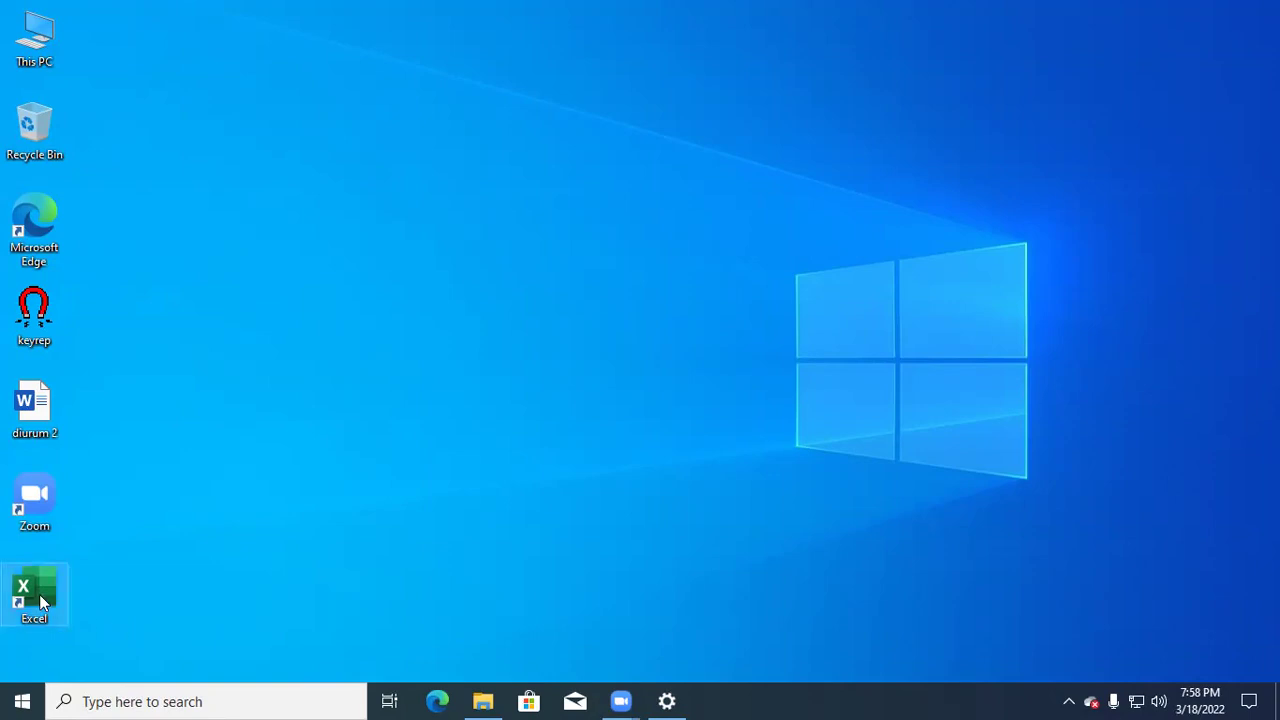
{"action": "left_click", "coordinate": [22, 701]}
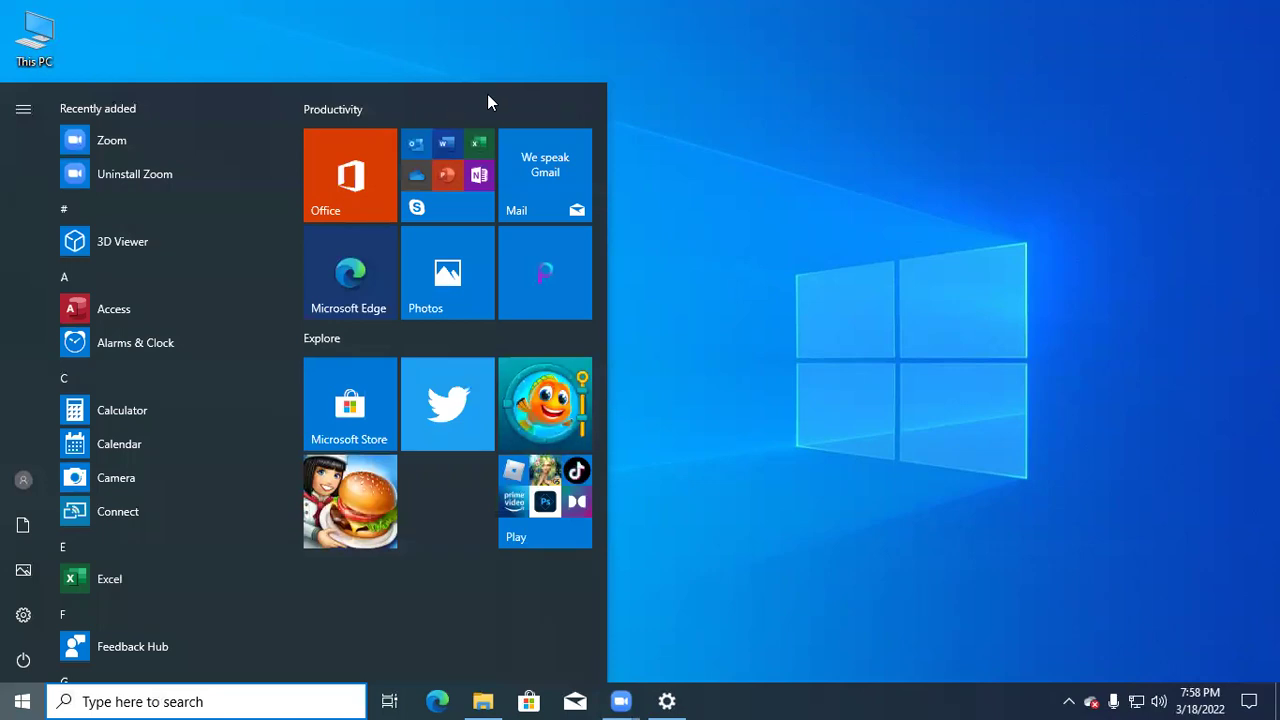
{"action": "left_click", "coordinate": [755, 266]}
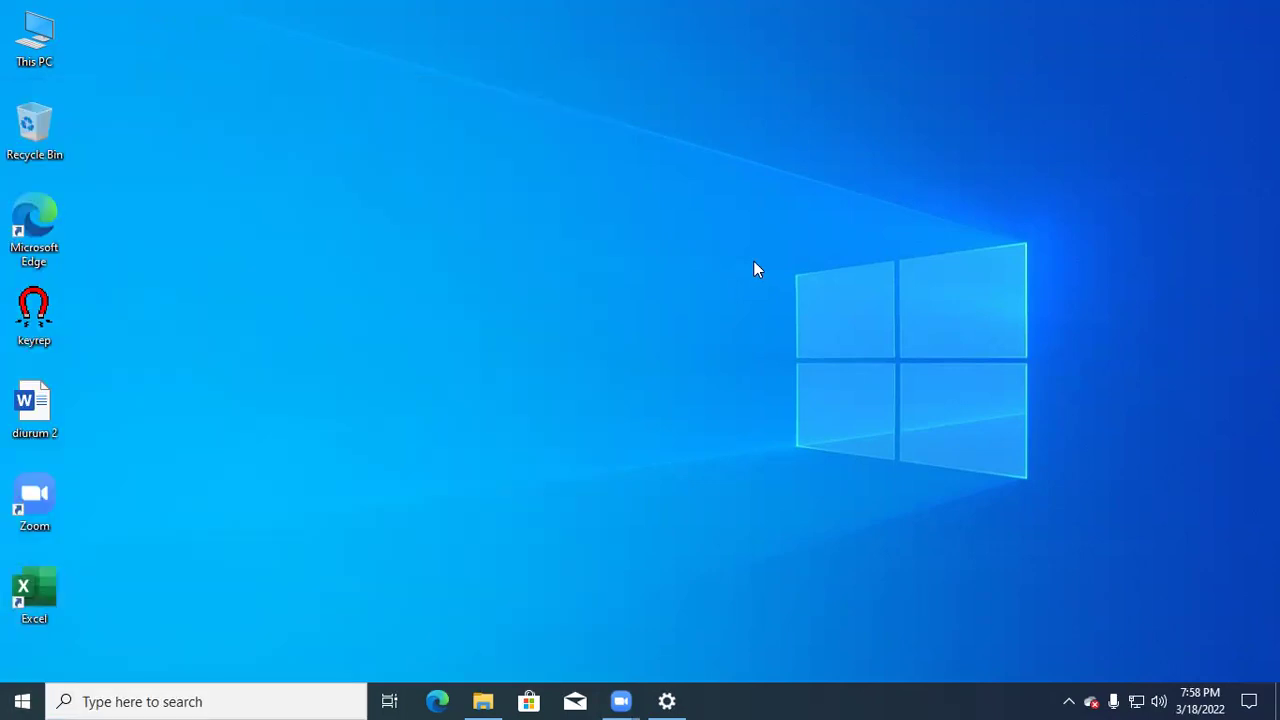
{"action": "left_click", "coordinate": [229, 701]}
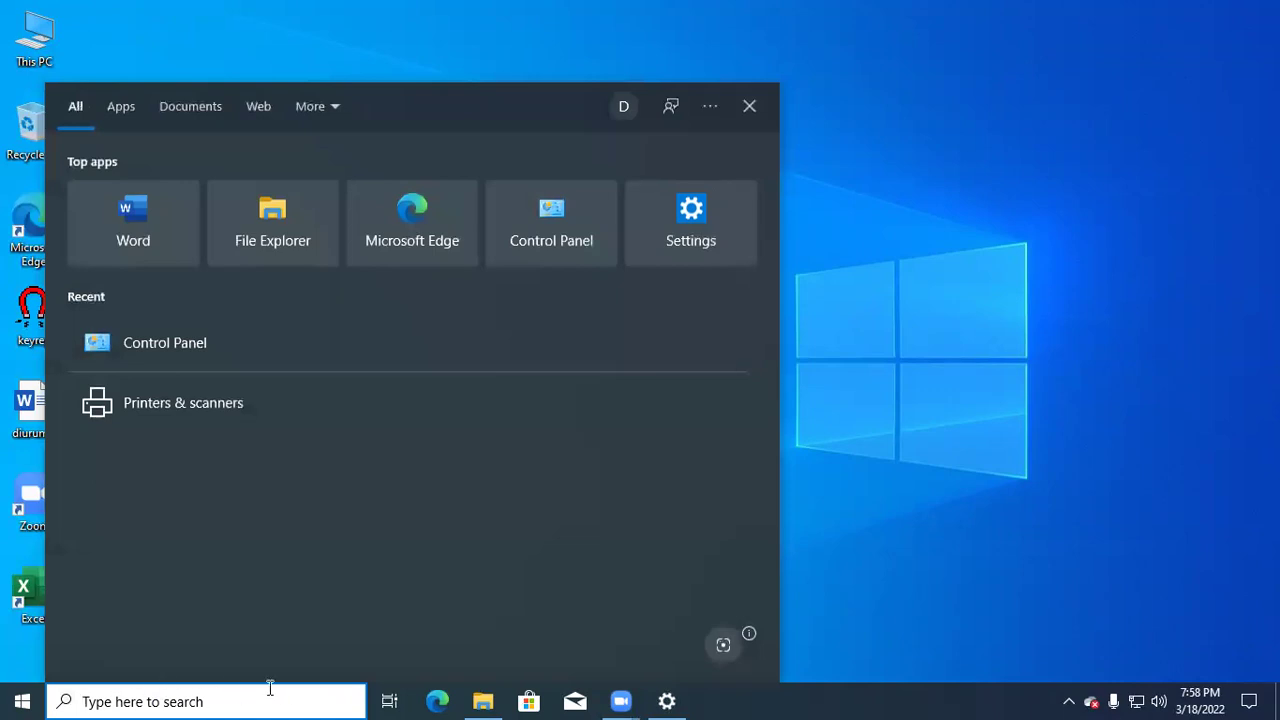
{"action": "left_click", "coordinate": [1000, 492]}
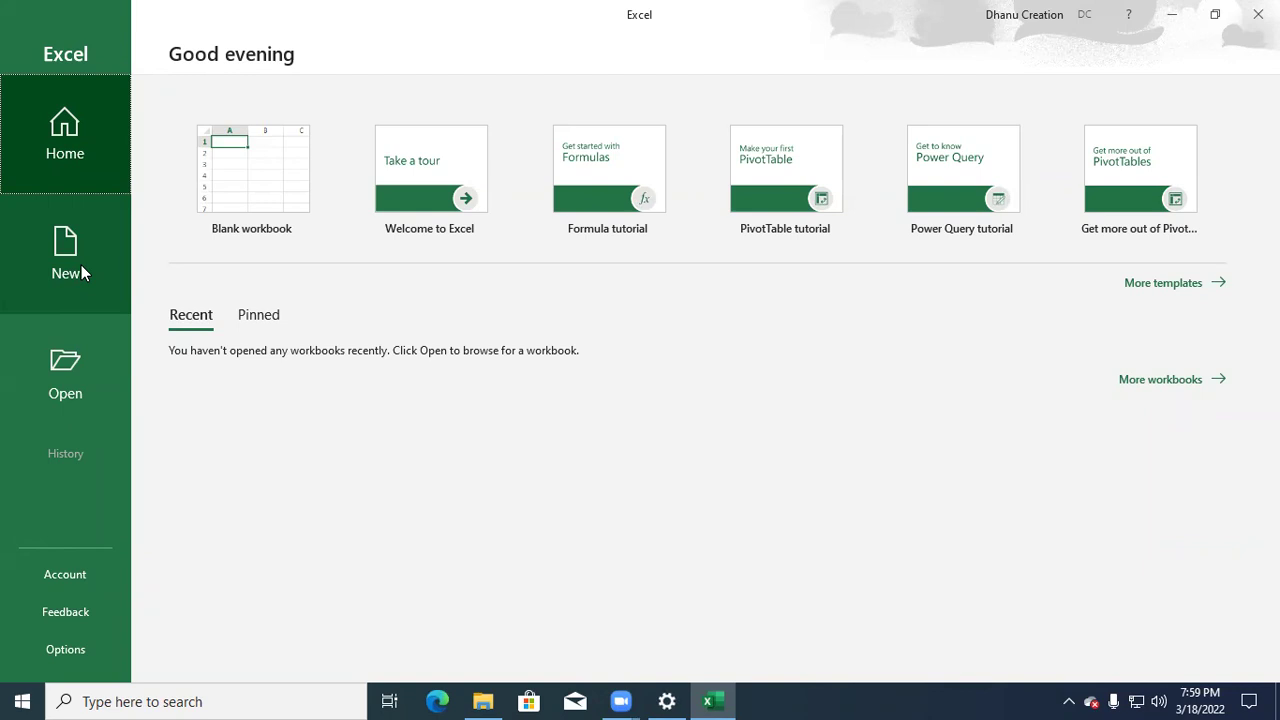
- Create a new blank workbook, Book1, from the Excel start screen
{"action": "left_click", "coordinate": [273, 167]}
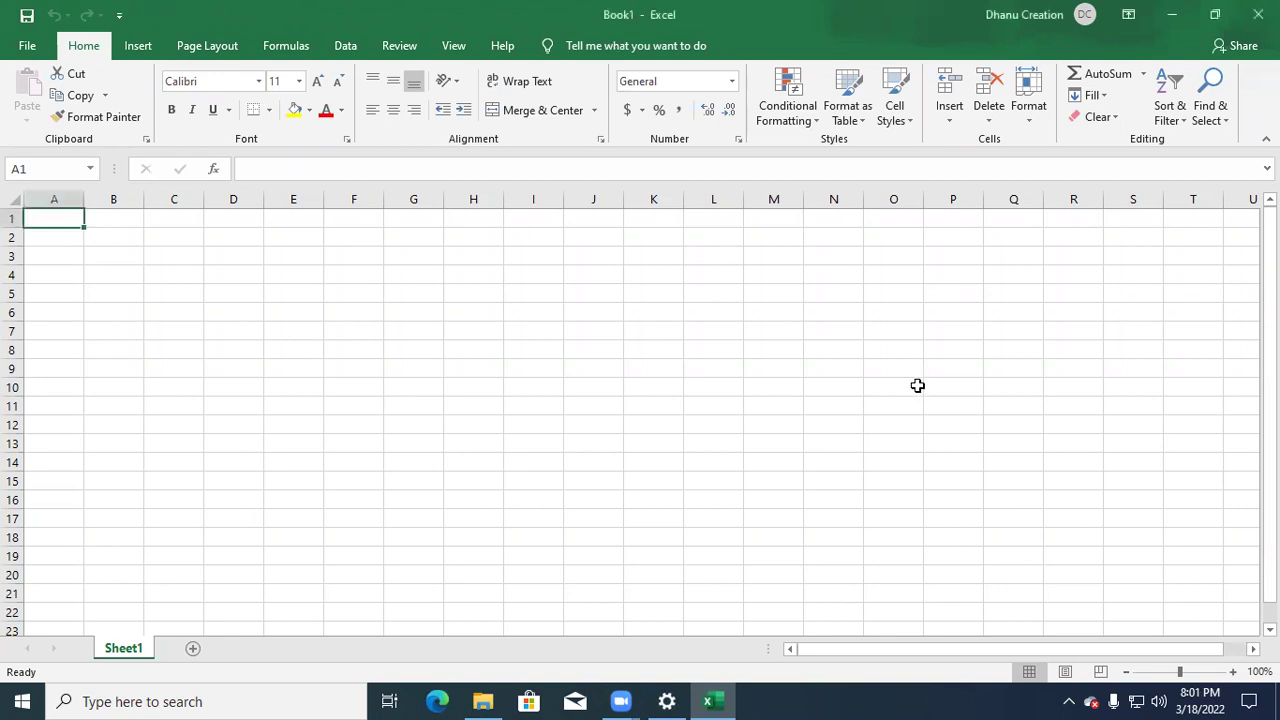
{"action": "left_click_drag", "start_coordinate": [802, 14], "coordinate": [802, 114]}
{"action": "double_click", "coordinate": [873, 113]}
{"action": "left_click", "coordinate": [1215, 25]}
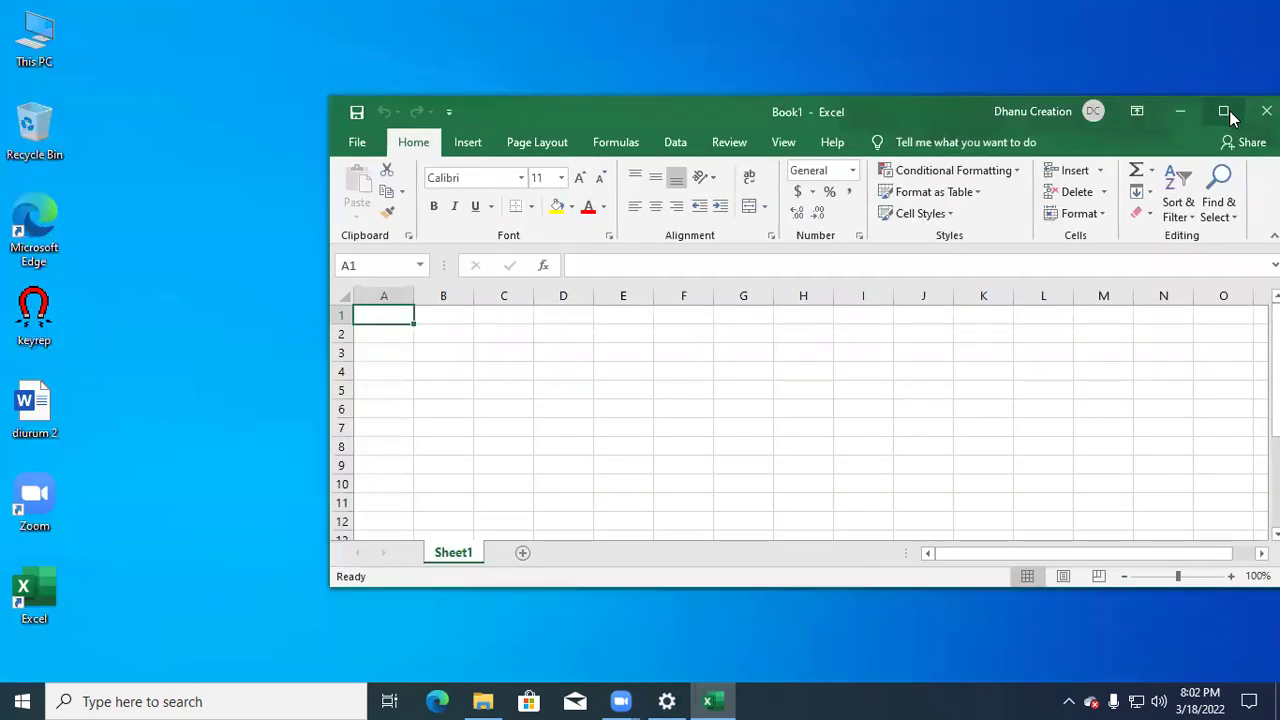
{"action": "left_click", "coordinate": [1229, 110]}
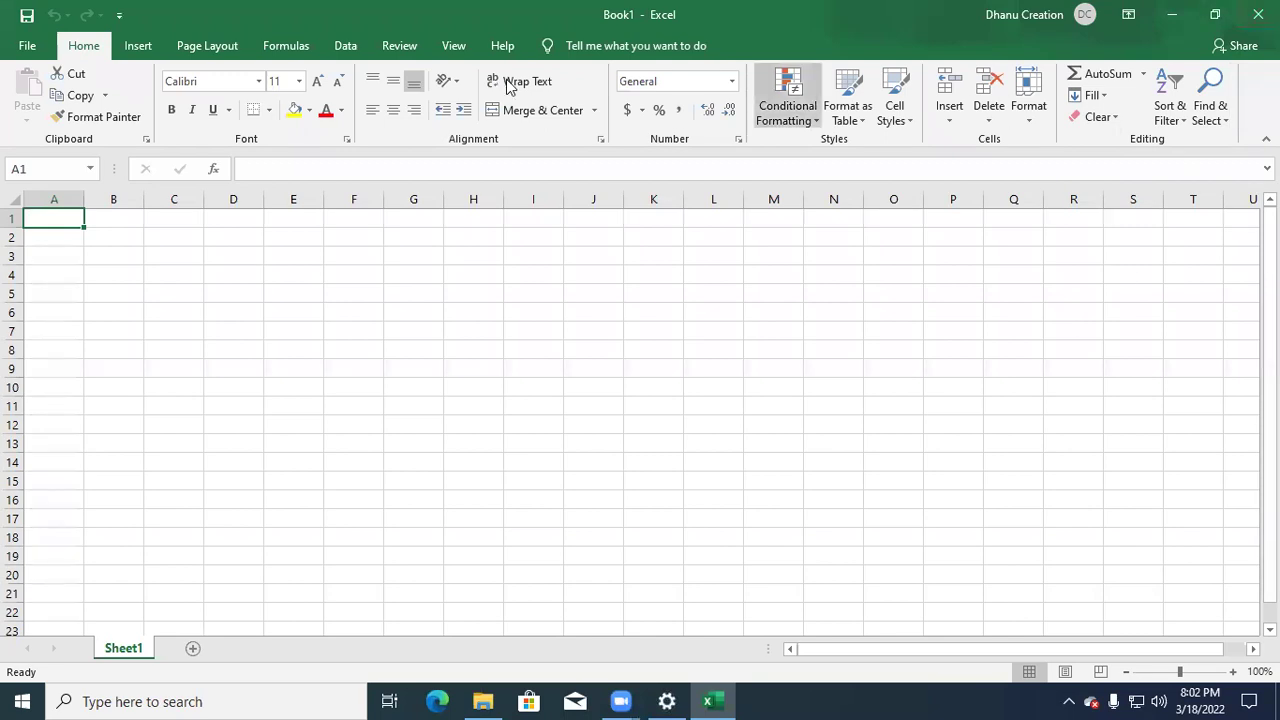
{"action": "left_click", "coordinate": [30, 48]}
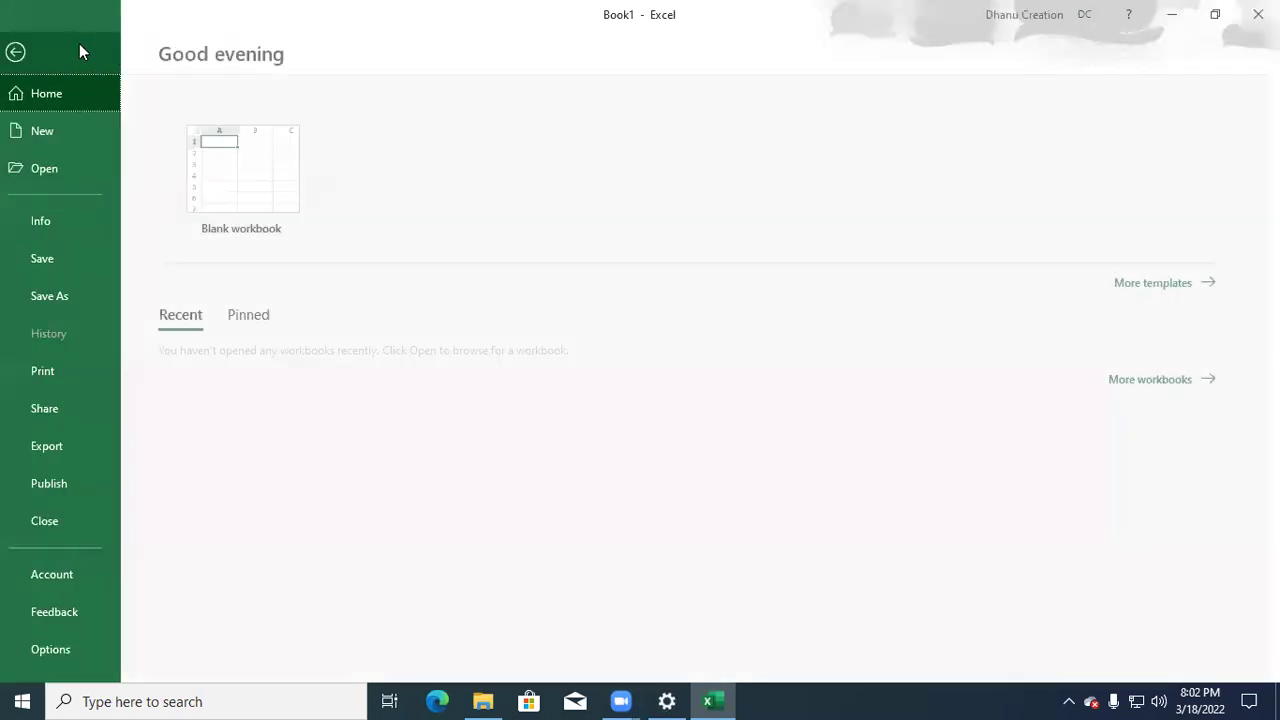
{"action": "left_click", "coordinate": [24, 50]}
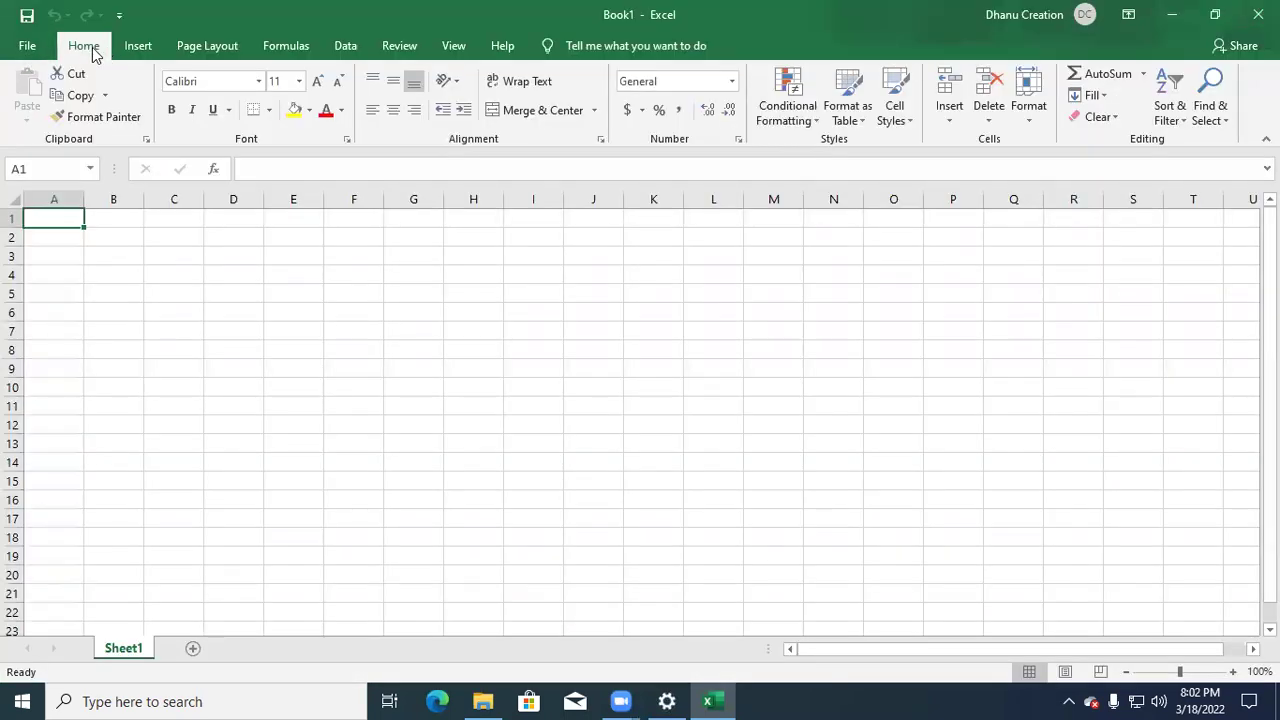
{"action": "left_click", "coordinate": [138, 46]}
{"action": "left_click", "coordinate": [290, 47]}
{"action": "left_click", "coordinate": [343, 45]}
{"action": "left_click", "coordinate": [399, 45]}
{"action": "left_click", "coordinate": [453, 45]}
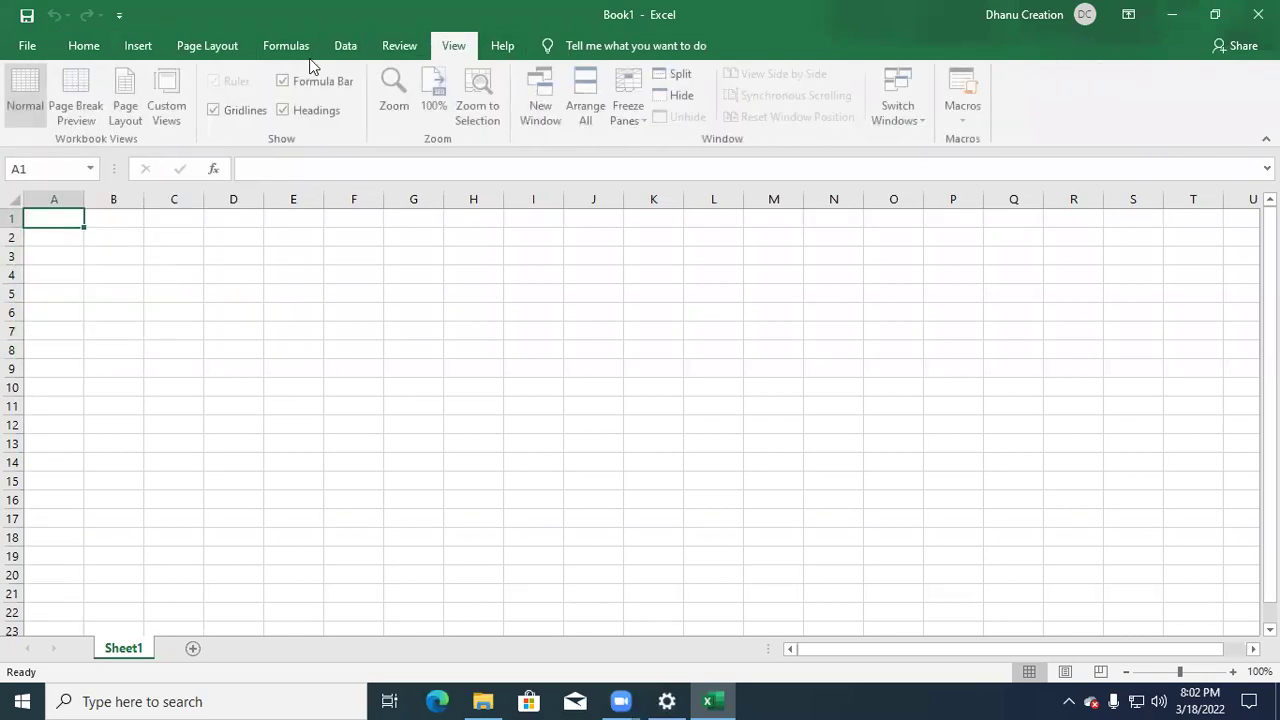
{"action": "left_click", "coordinate": [84, 47]}
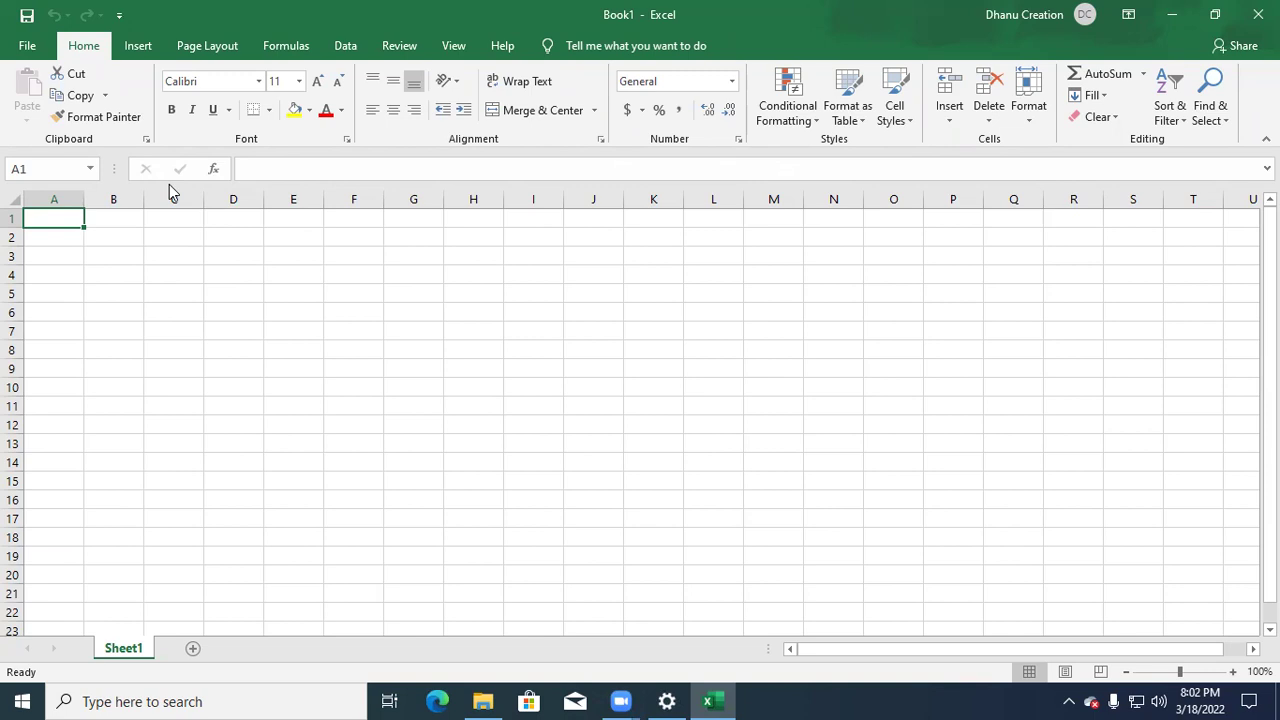
{"action": "left_click", "coordinate": [60, 167]}
{"action": "left_click", "coordinate": [51, 167]}
{"action": "key", "text": "Escape"}
{"action": "left_click", "coordinate": [123, 254]}
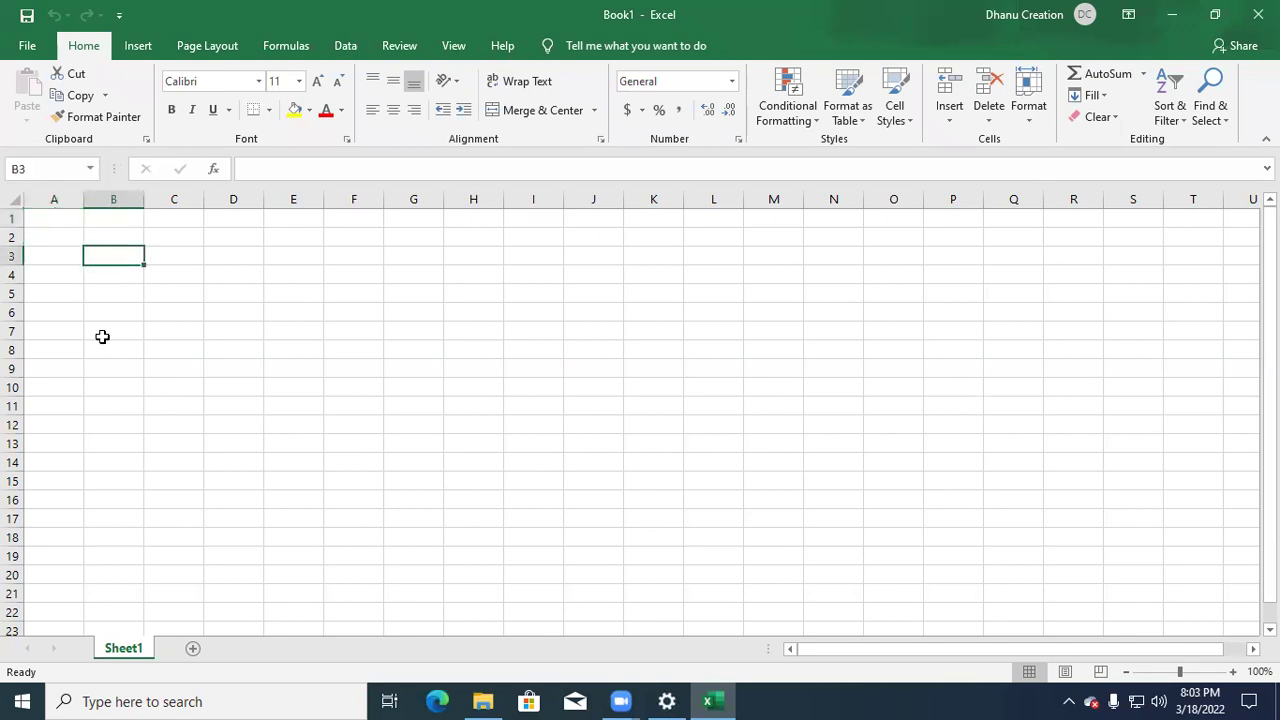
{"action": "left_click", "coordinate": [57, 224]}
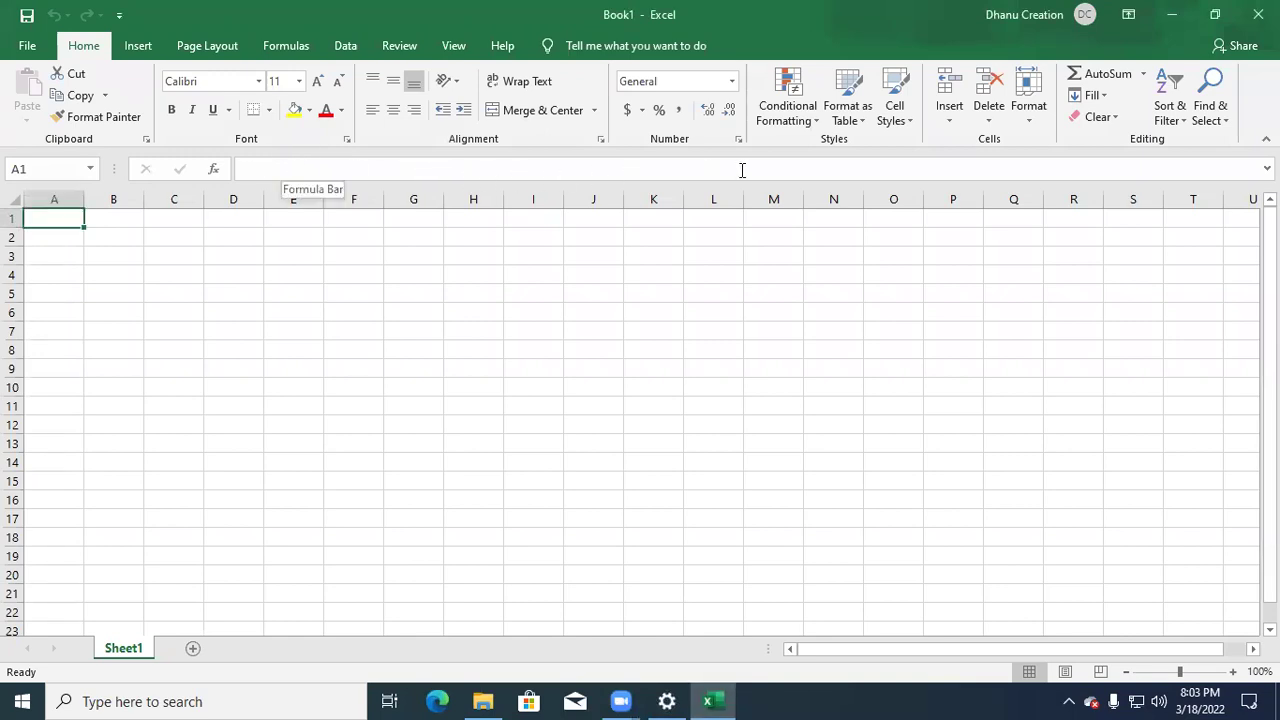
- Enter the text abc in cell B2 and confirm it
{"action": "left_click", "coordinate": [258, 167]}
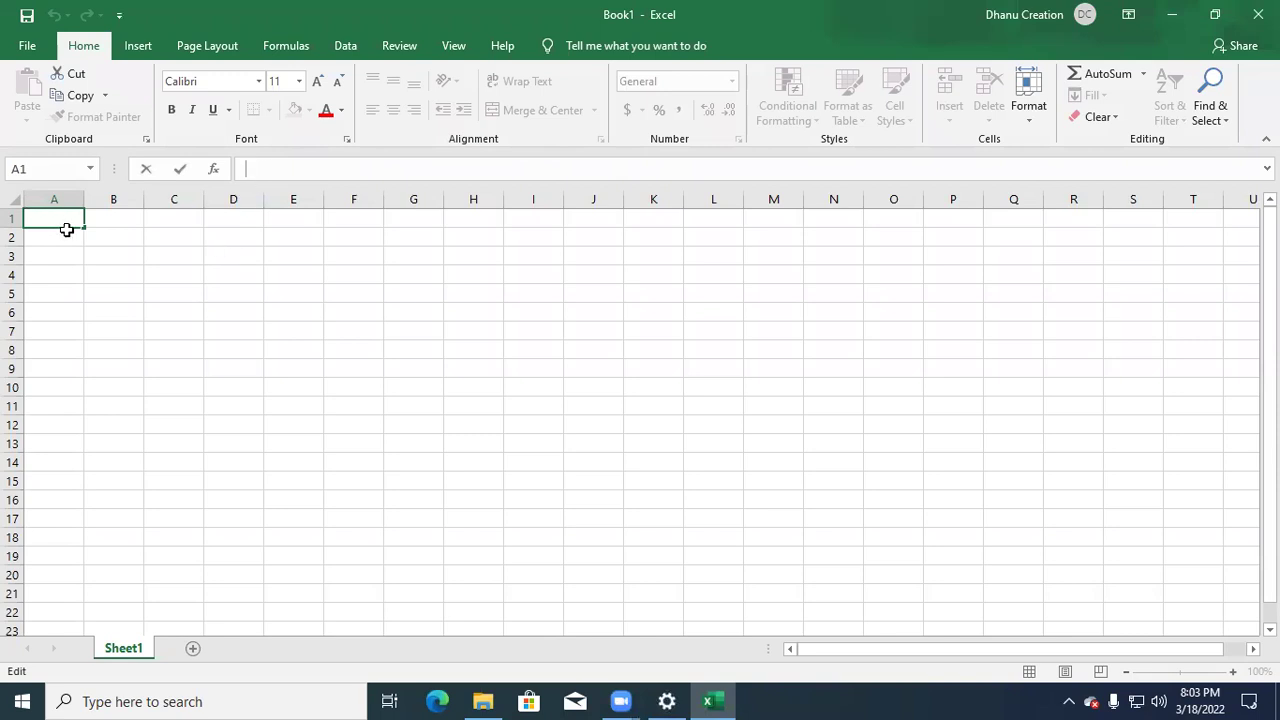
{"action": "left_click", "coordinate": [104, 232]}
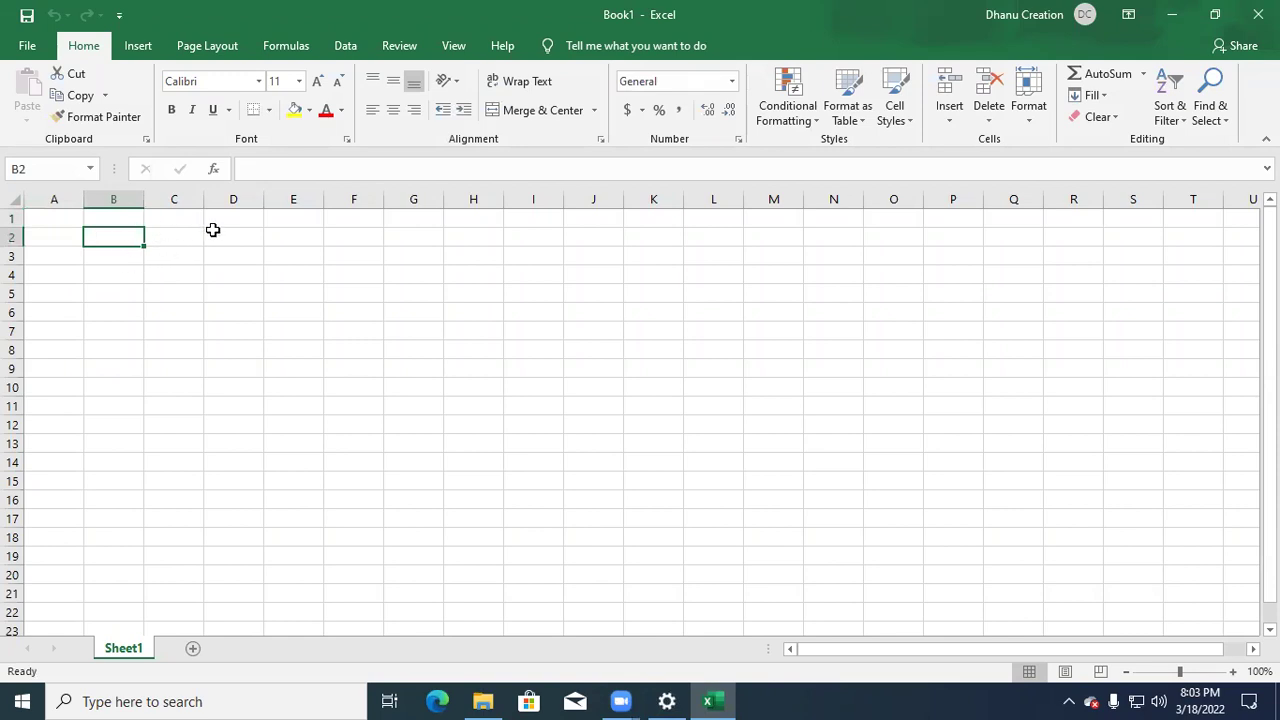
{"action": "type", "text": "a"}
{"action": "type", "text": "bc"}
{"action": "left_click", "coordinate": [281, 169]}
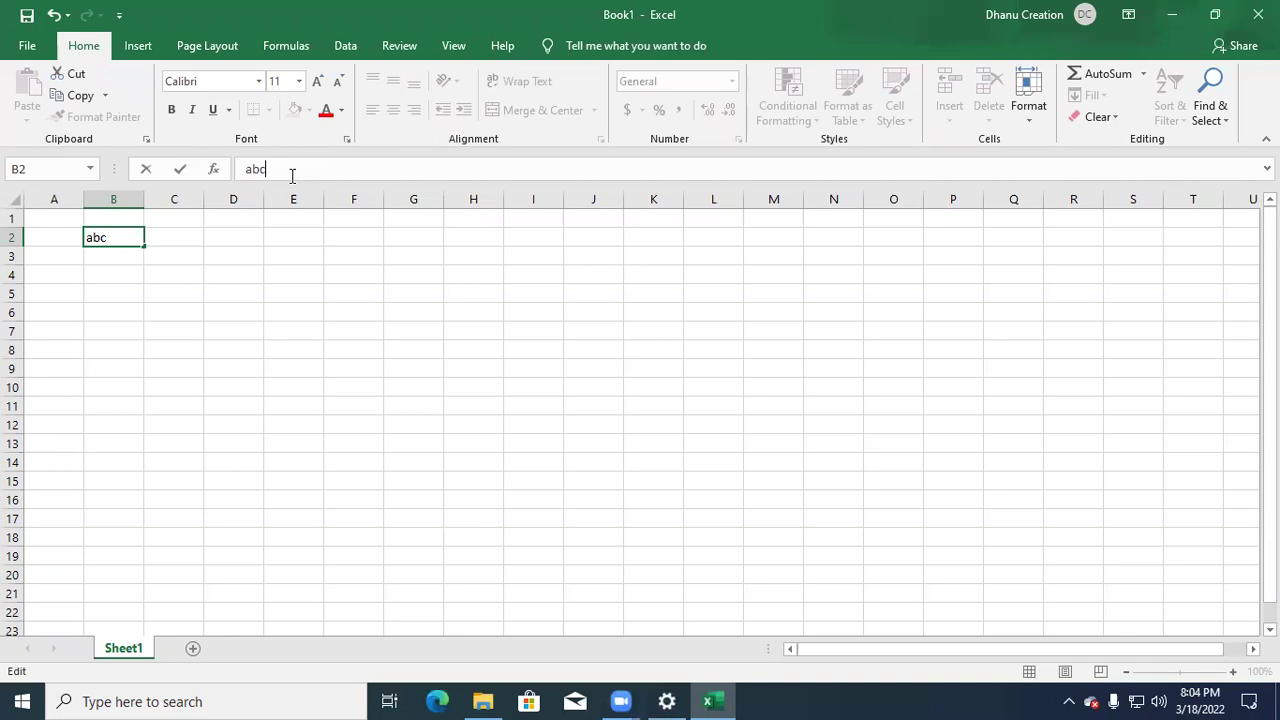
{"action": "left_click", "coordinate": [136, 245]}
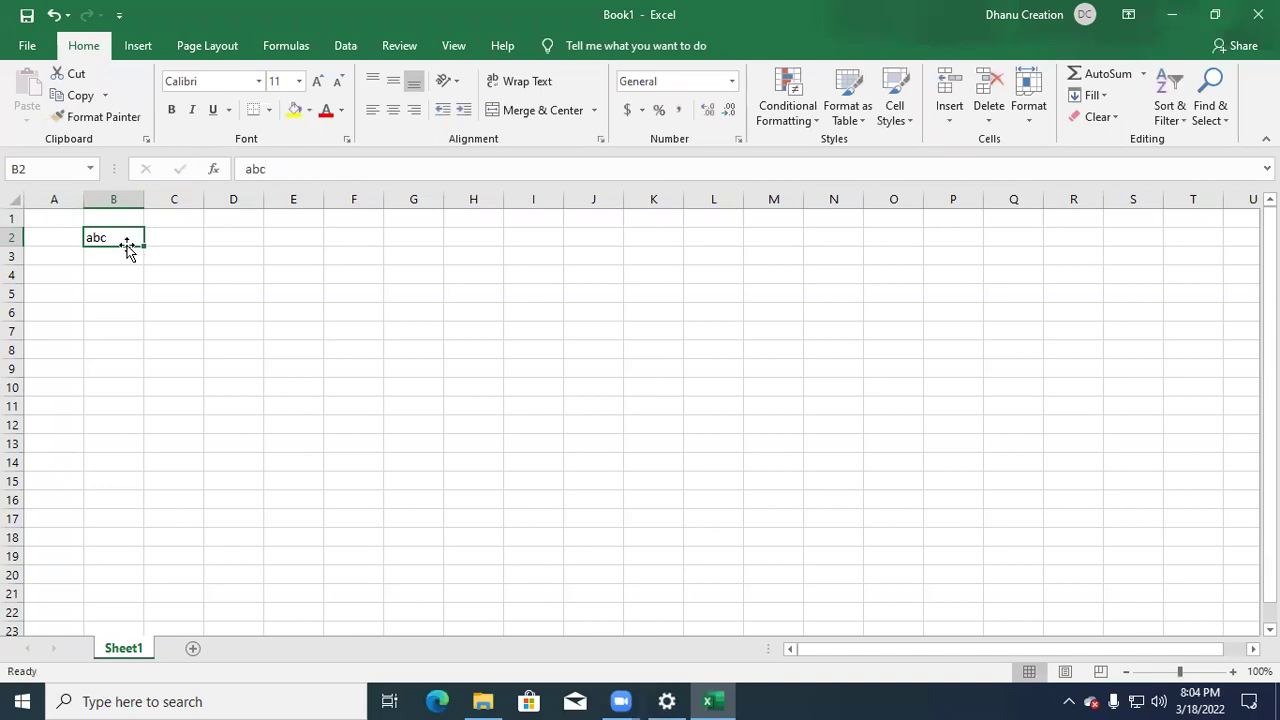
- Edit abc directly inside cell B2, then leave the edit and clear the cell
{"action": "left_click", "coordinate": [277, 170]}
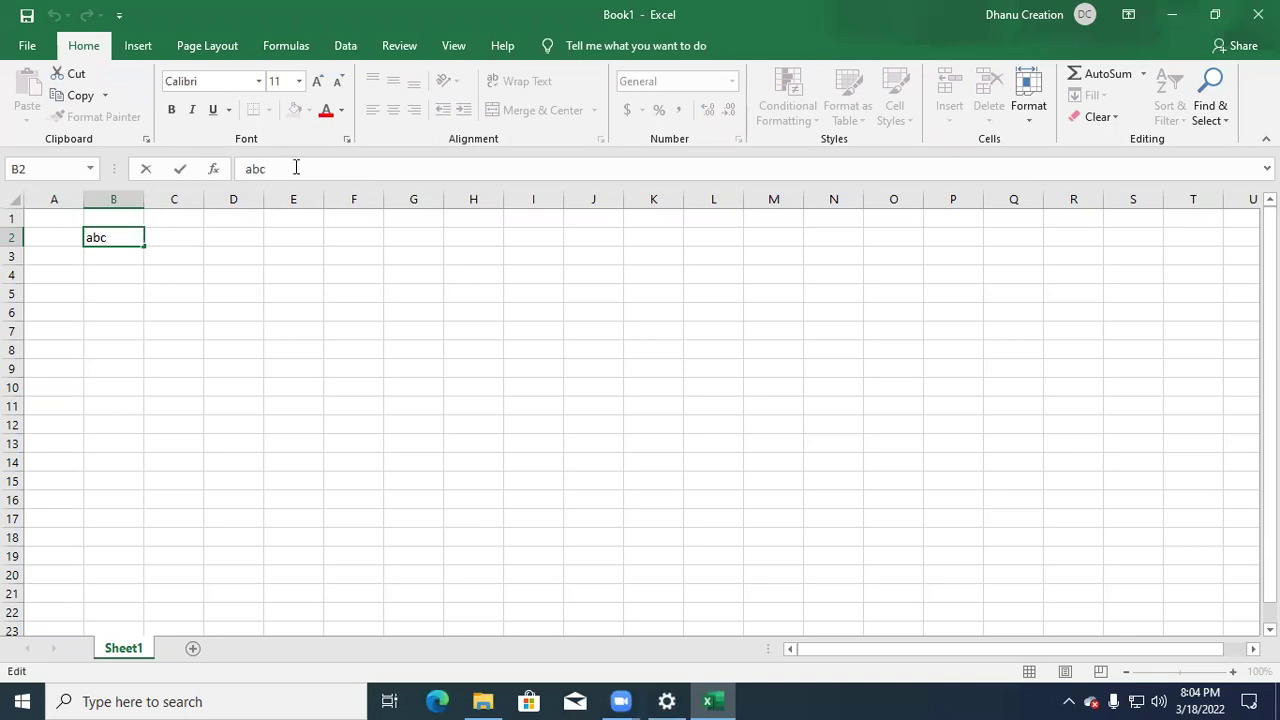
{"action": "double_click", "coordinate": [101, 243]}
{"action": "key", "text": "Escape"}
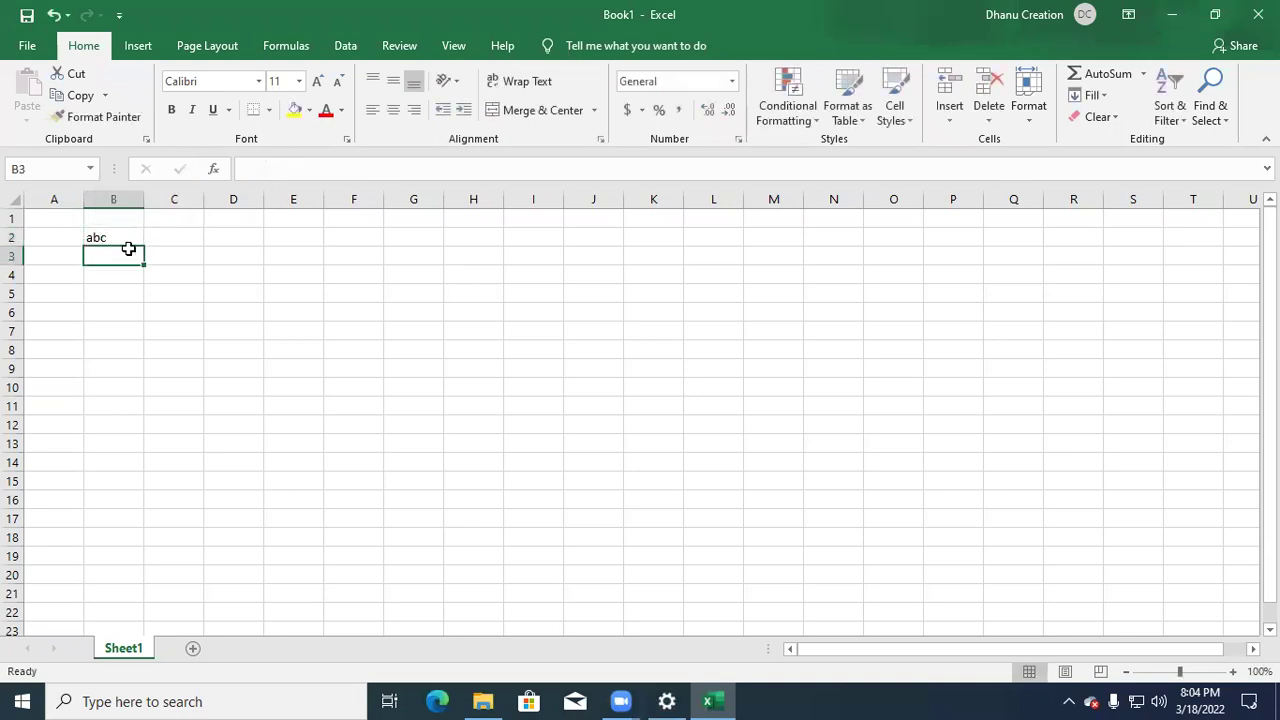
{"action": "key", "text": "Delete"}
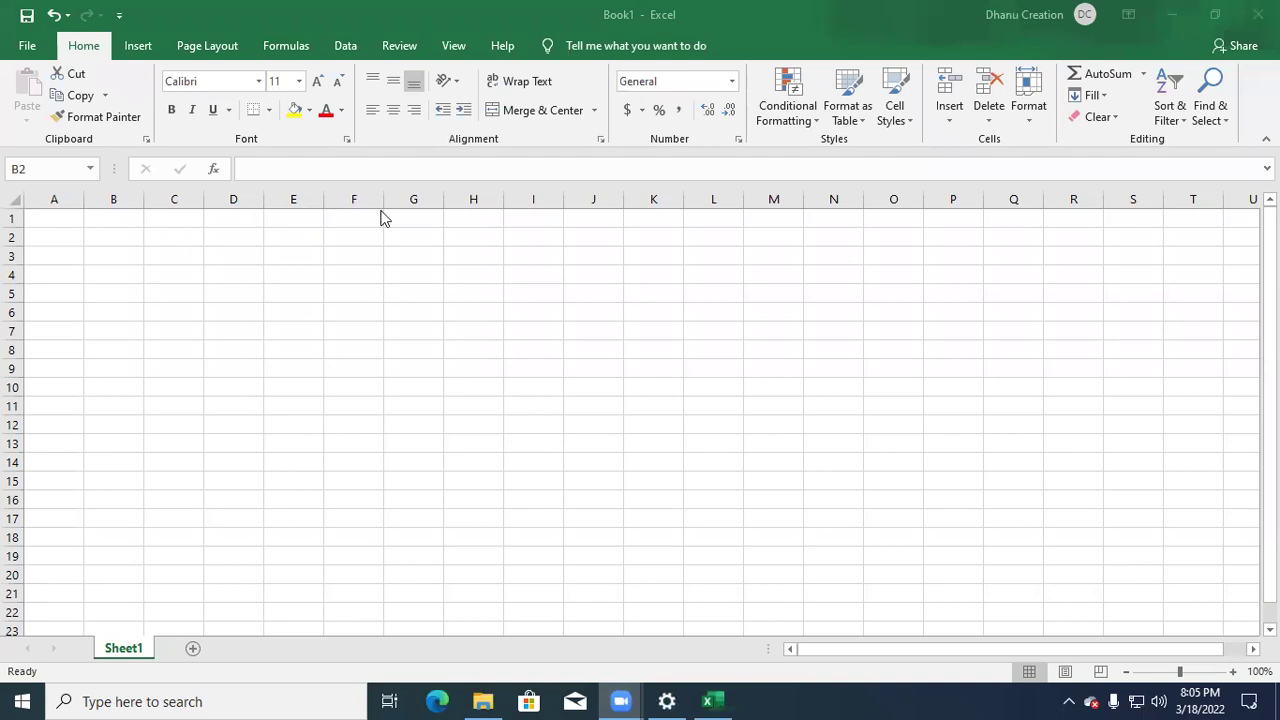
{"action": "left_click", "coordinate": [63, 191]}
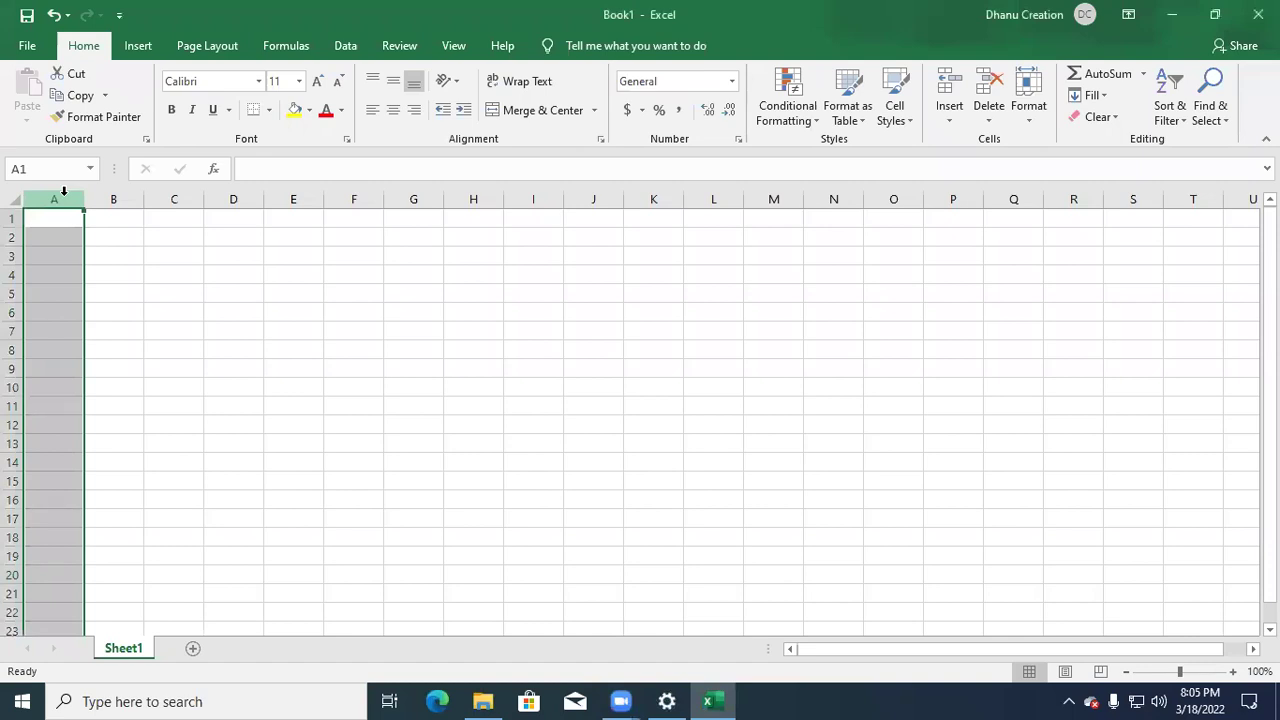
{"action": "left_click_drag", "start_coordinate": [84, 206], "coordinate": [174, 204]}
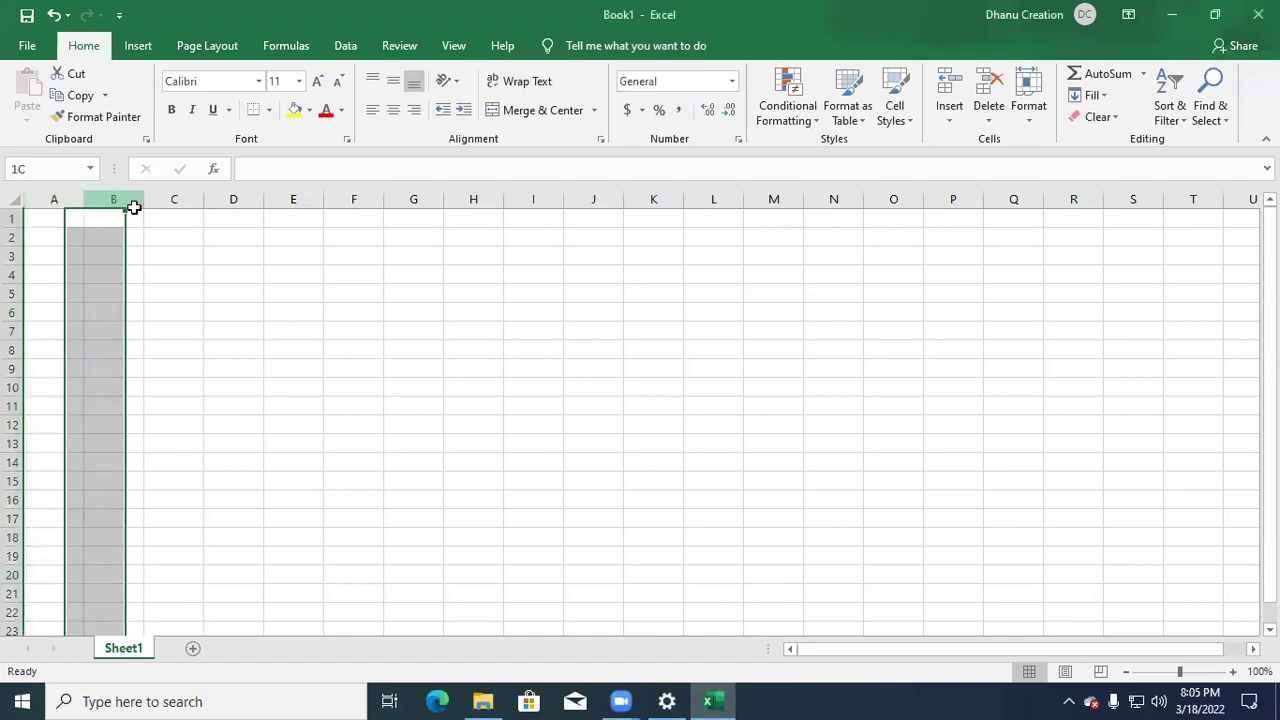
{"action": "left_click", "coordinate": [67, 203]}
{"action": "left_click", "coordinate": [116, 199]}
{"action": "left_click", "coordinate": [182, 193]}
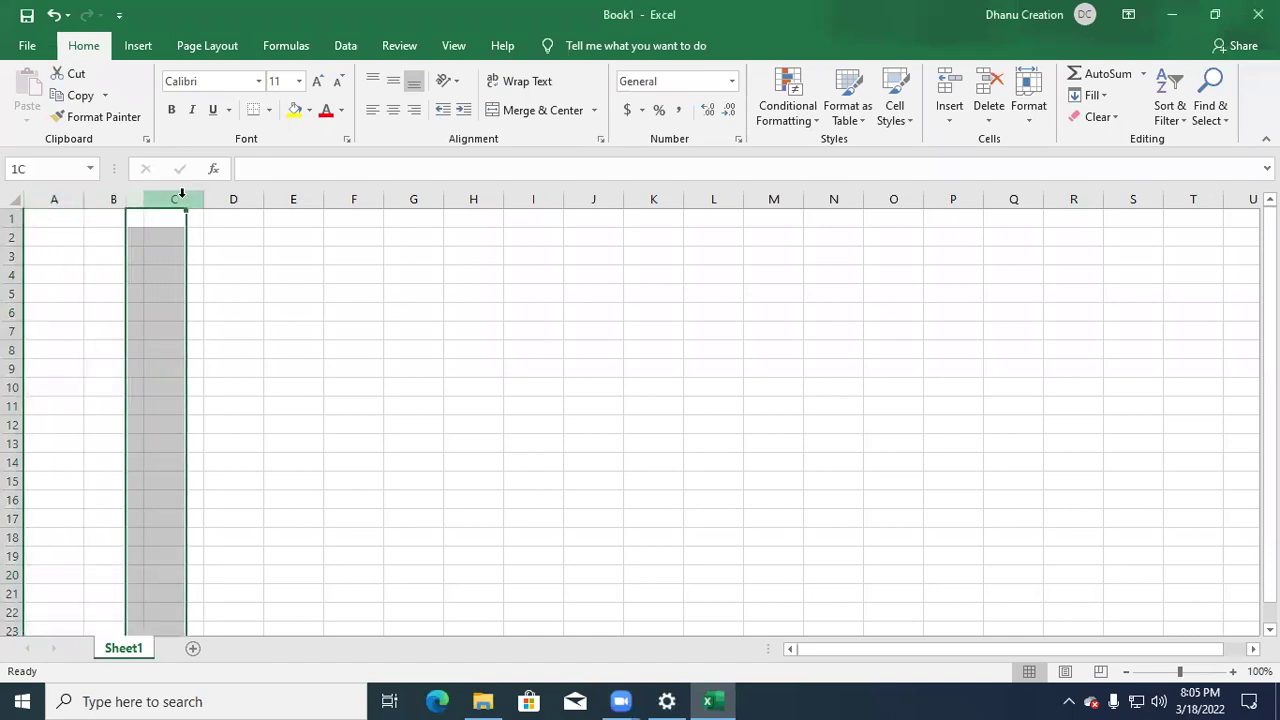
{"action": "left_click", "coordinate": [237, 194]}
{"action": "left_click", "coordinate": [287, 197]}
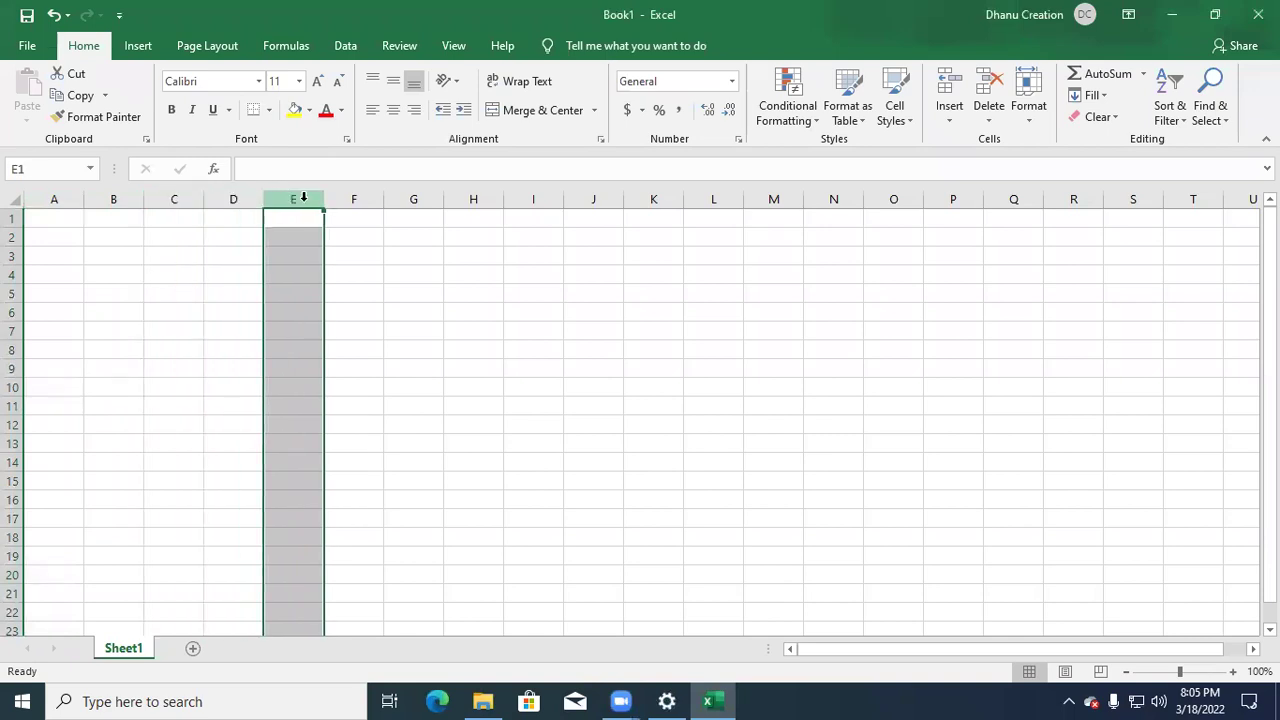
{"action": "left_click", "coordinate": [354, 197]}
{"action": "left_click", "coordinate": [418, 196]}
{"action": "left_click", "coordinate": [470, 195]}
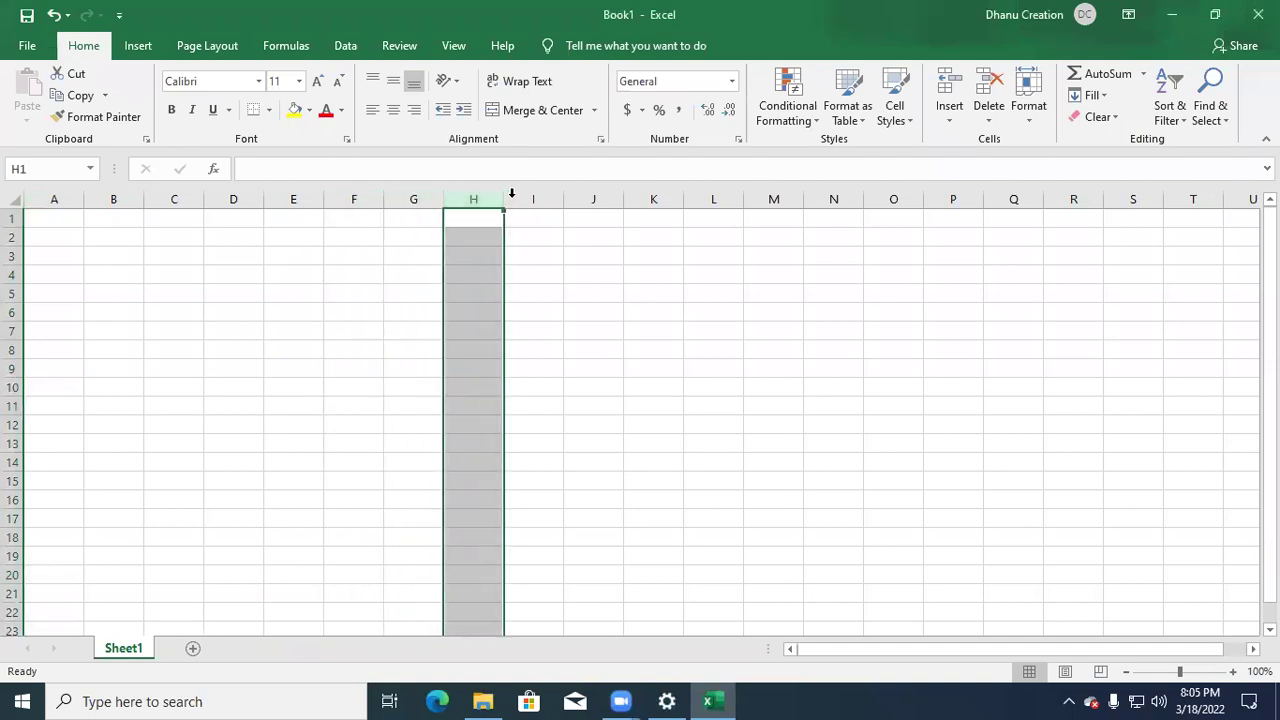
{"action": "left_click", "coordinate": [515, 193]}
{"action": "left_click", "coordinate": [14, 218]}
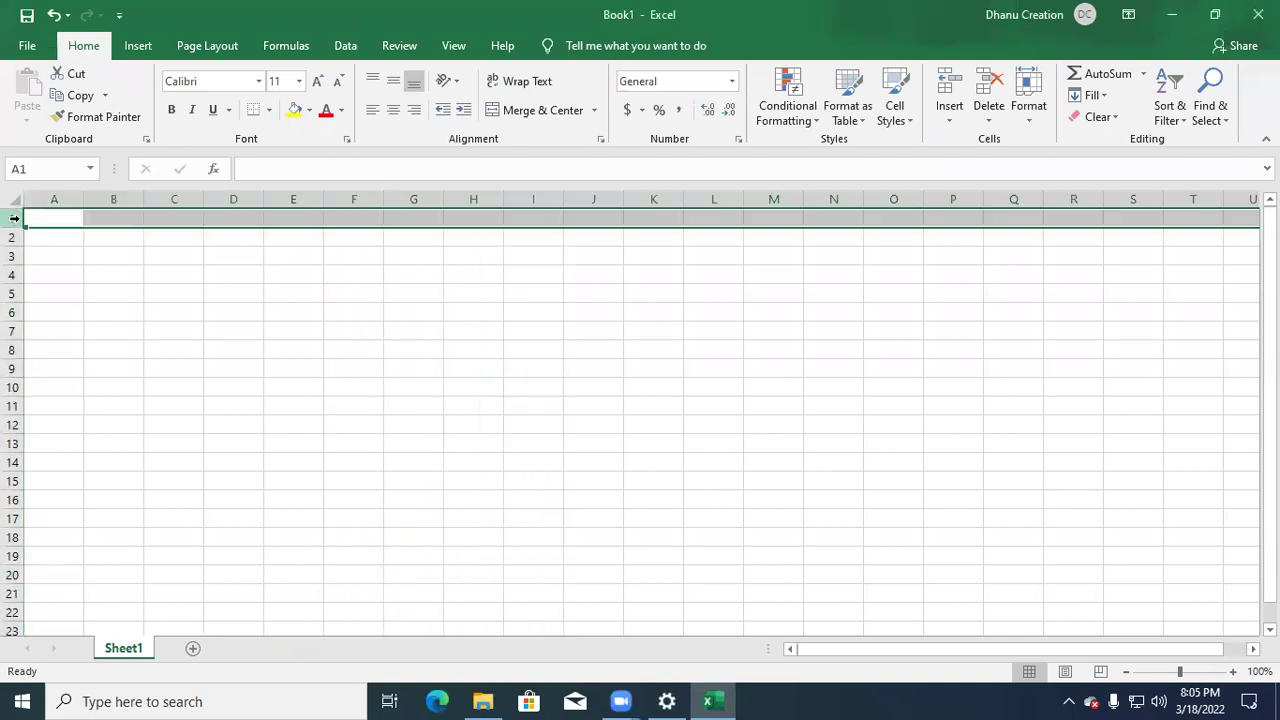
{"action": "left_click", "coordinate": [14, 237]}
{"action": "left_click", "coordinate": [17, 258]}
{"action": "left_click", "coordinate": [17, 275]}
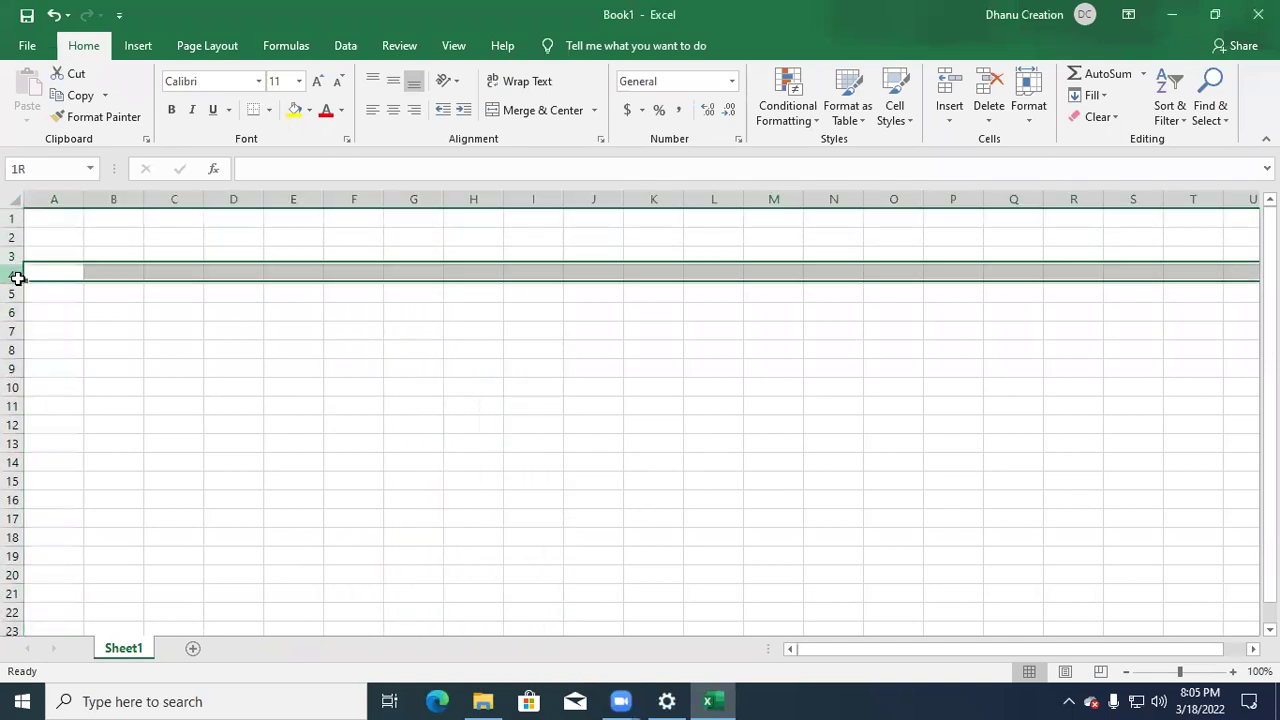
{"action": "left_click", "coordinate": [17, 293]}
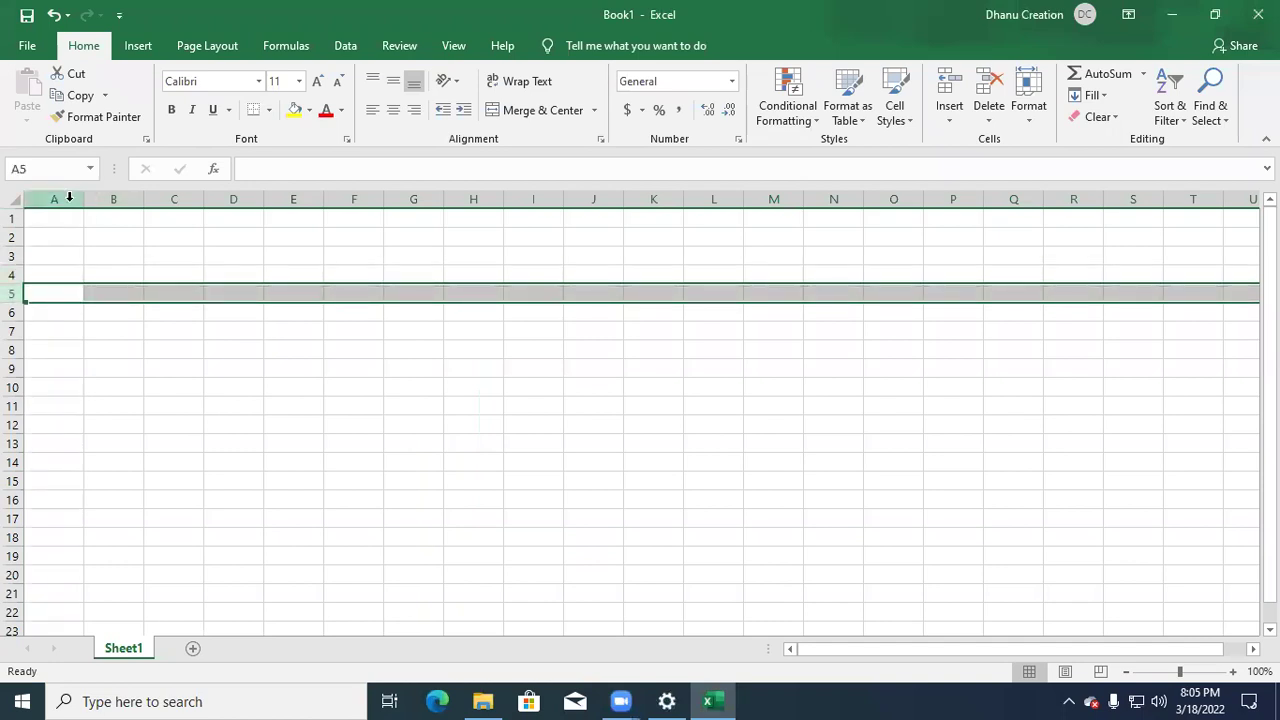
{"action": "left_click", "coordinate": [67, 198]}
{"action": "left_click", "coordinate": [122, 198]}
{"action": "left_click", "coordinate": [170, 198]}
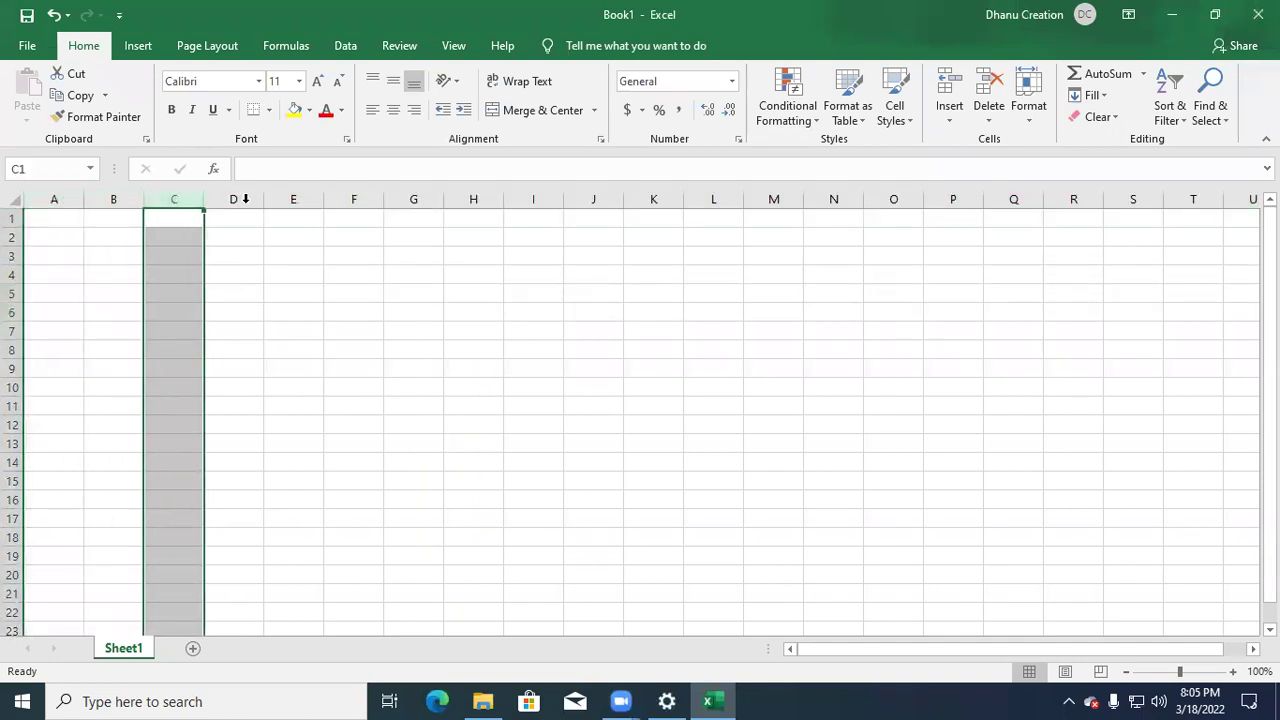
{"action": "left_click", "coordinate": [225, 199]}
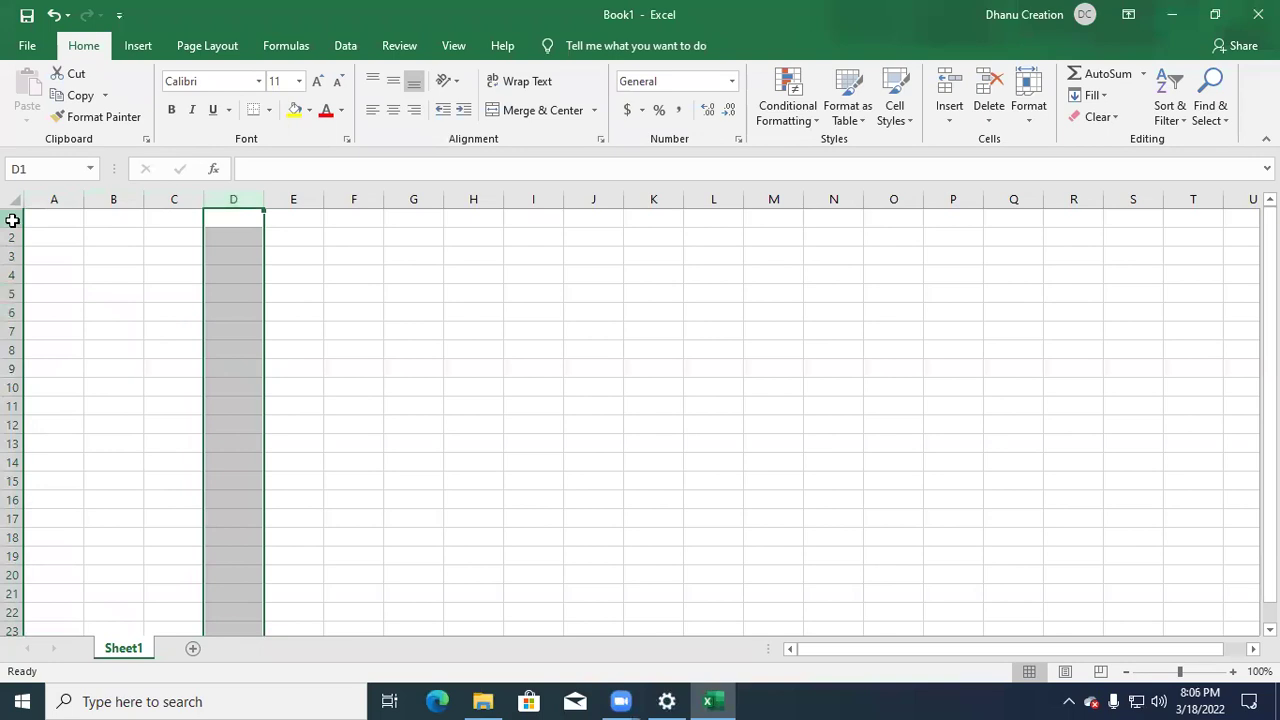
{"action": "left_click", "coordinate": [14, 219]}
{"action": "left_click", "coordinate": [14, 293]}
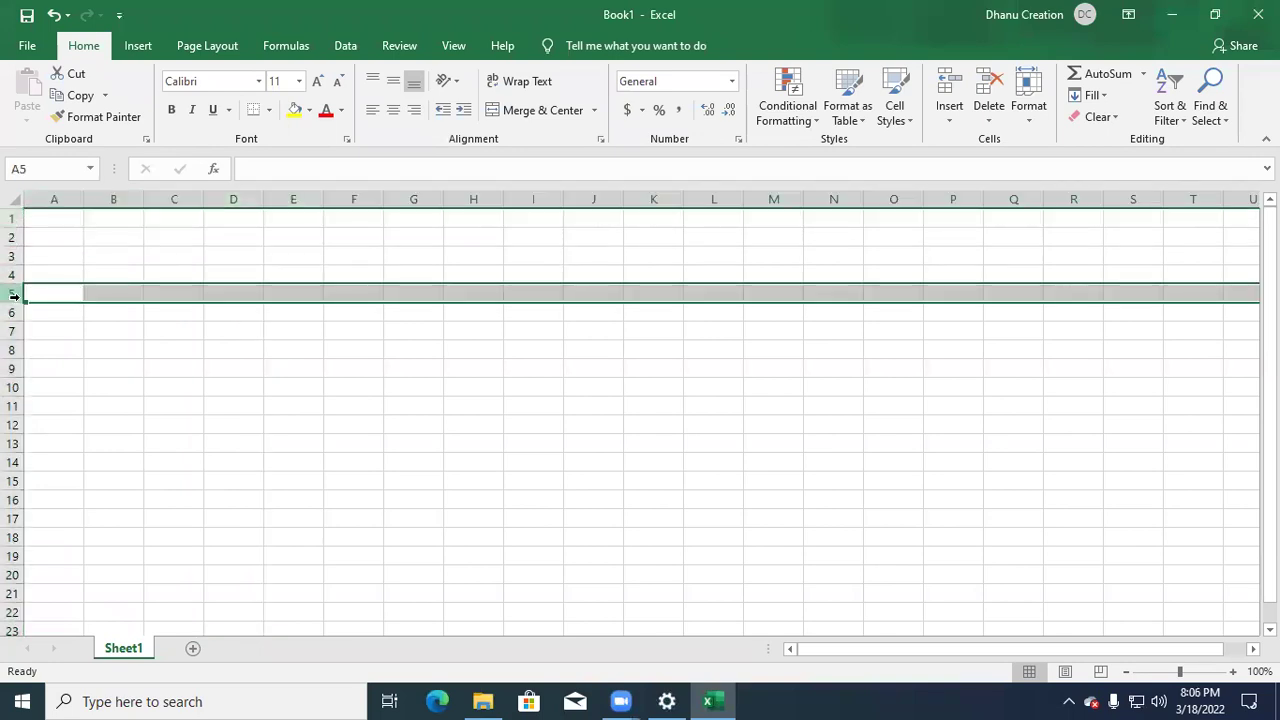
{"action": "left_click", "coordinate": [11, 348]}
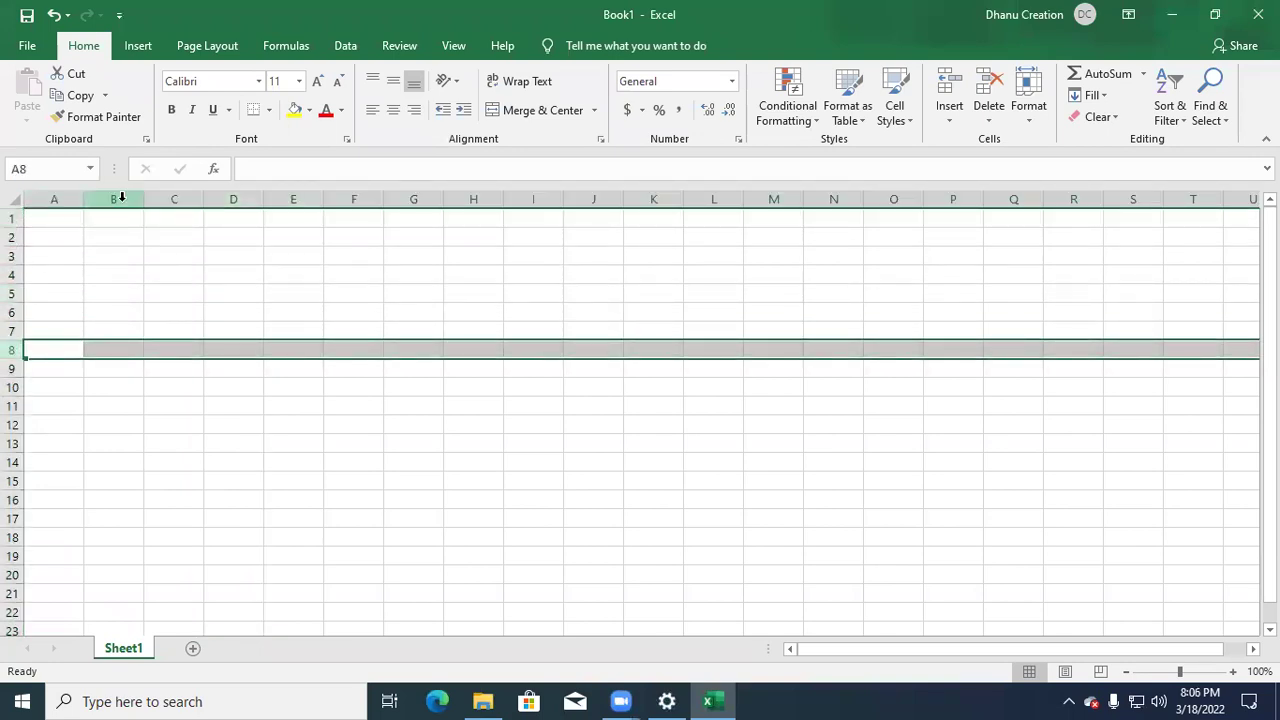
{"action": "left_click", "coordinate": [114, 198]}
{"action": "left_click", "coordinate": [73, 198]}
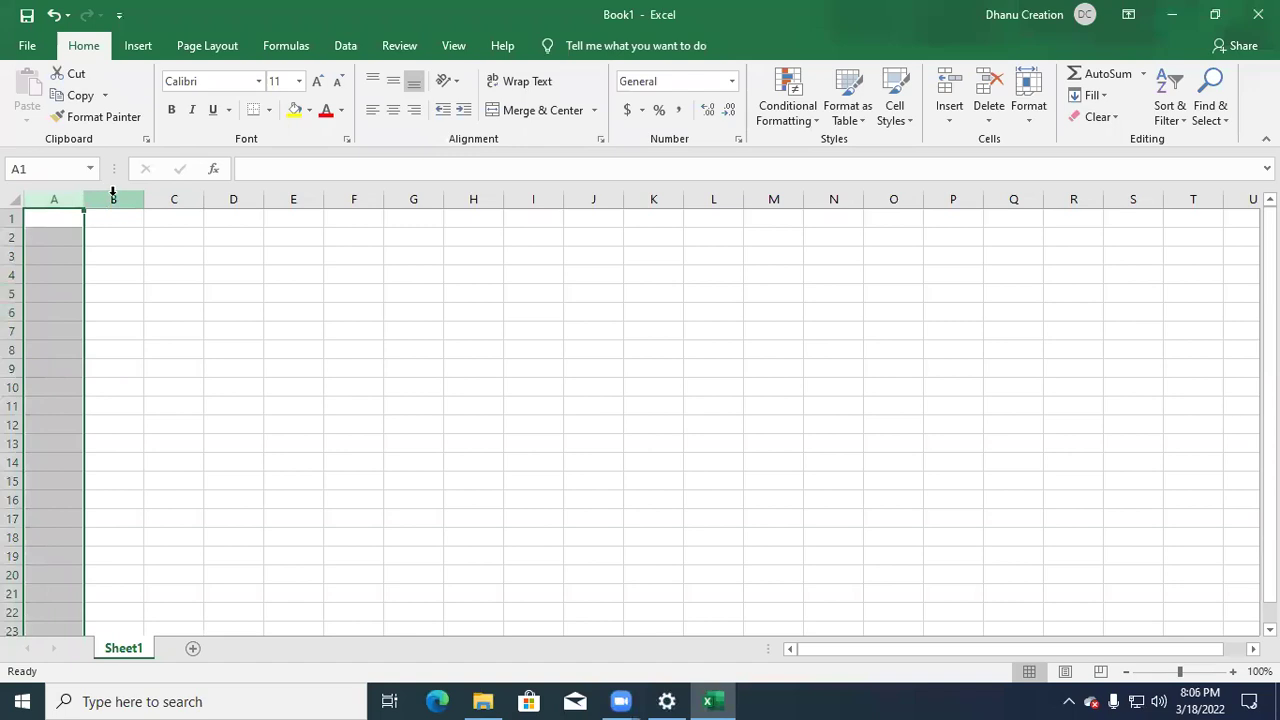
{"action": "left_click", "coordinate": [113, 198]}
{"action": "left_click", "coordinate": [174, 198]}
{"action": "left_click", "coordinate": [236, 198]}
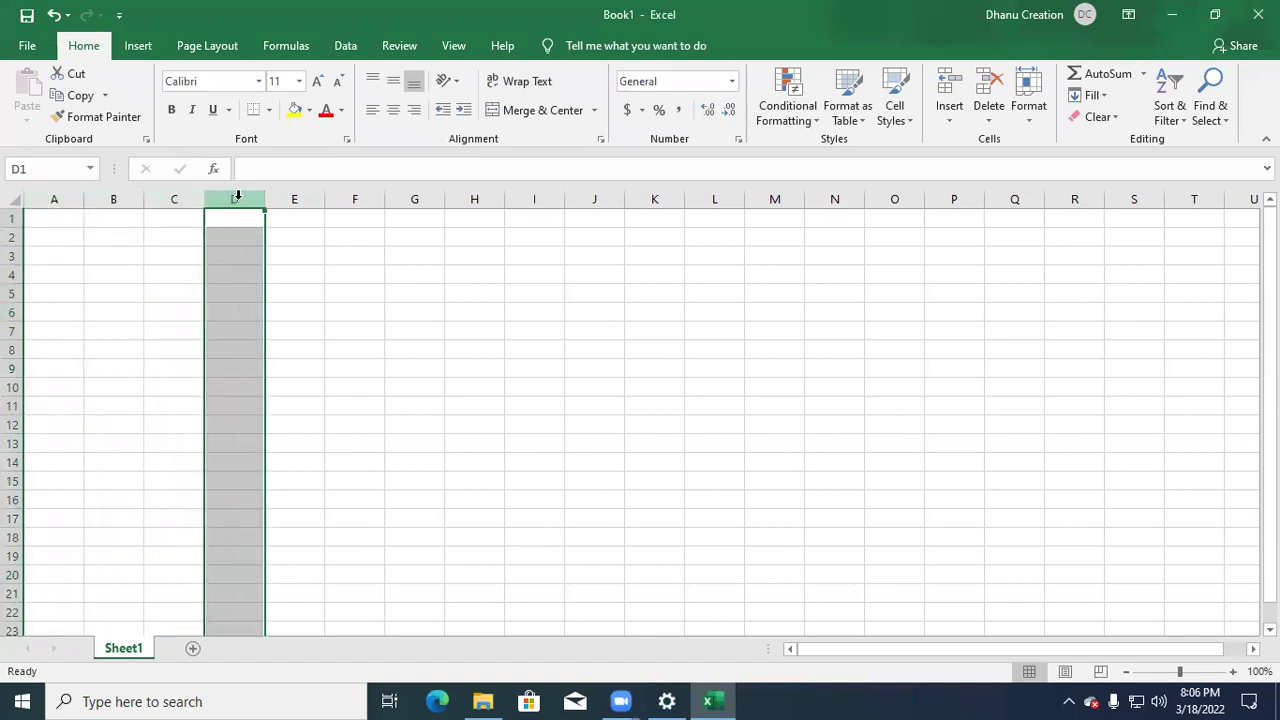
{"action": "left_click", "coordinate": [297, 199]}
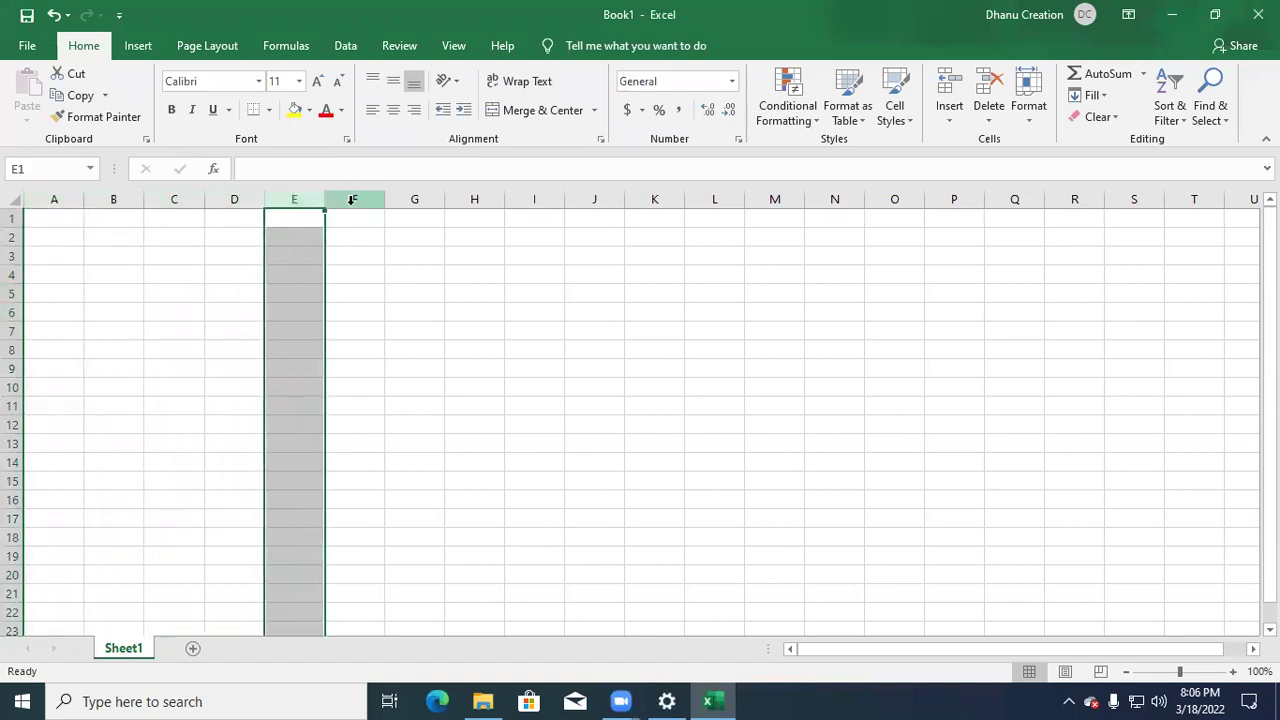
{"action": "left_click", "coordinate": [350, 199]}
{"action": "left_click", "coordinate": [399, 199]}
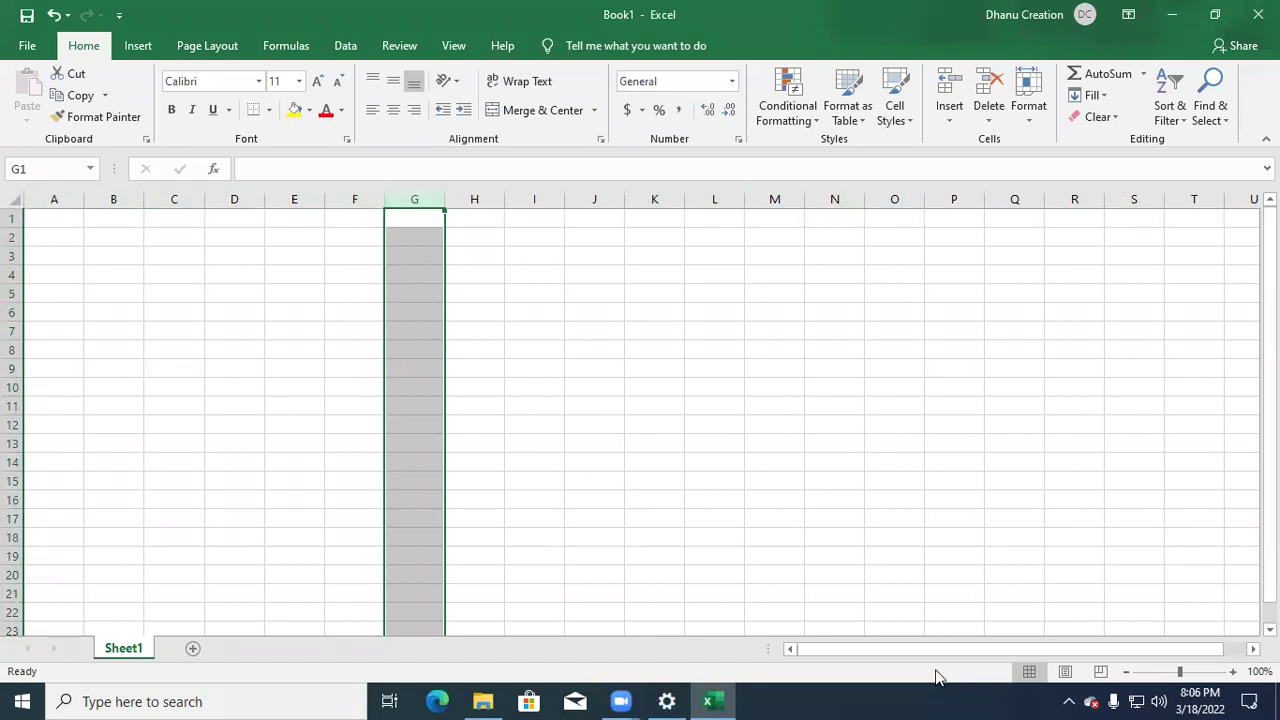
- Scroll Sheet1 right to columns AS–BM, selecting column AA along the way
{"action": "left_click_drag", "start_coordinate": [929, 649], "coordinate": [1031, 645]}
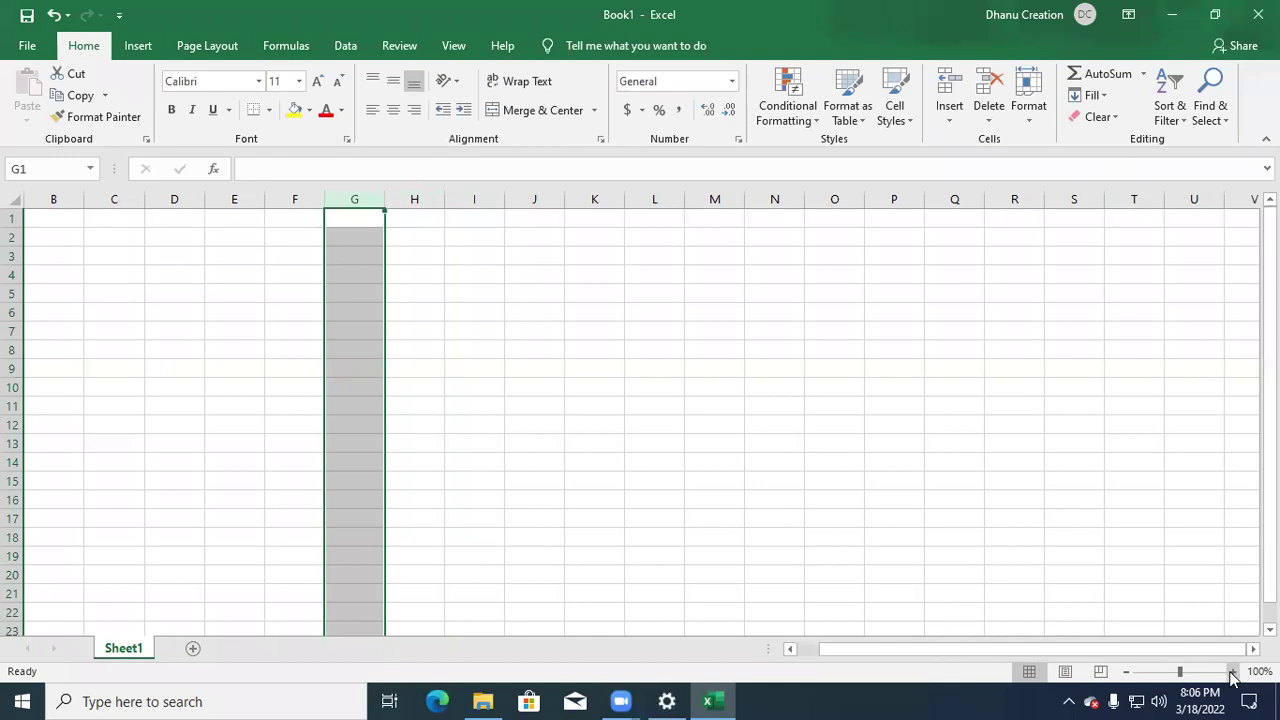
{"action": "left_click", "coordinate": [1253, 649]}
{"action": "left_click", "coordinate": [1253, 649]}
{"action": "left_click", "coordinate": [786, 199]}
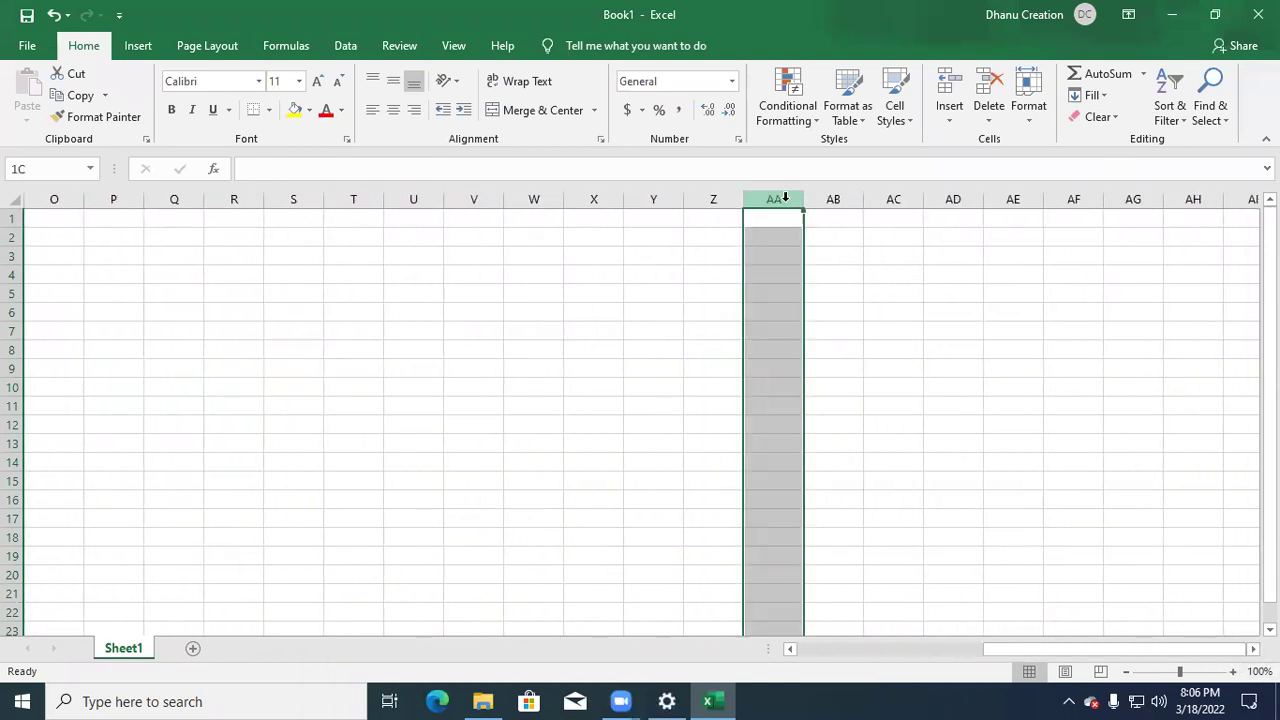
{"action": "left_click", "coordinate": [1253, 649]}
{"action": "left_click", "coordinate": [1253, 649]}
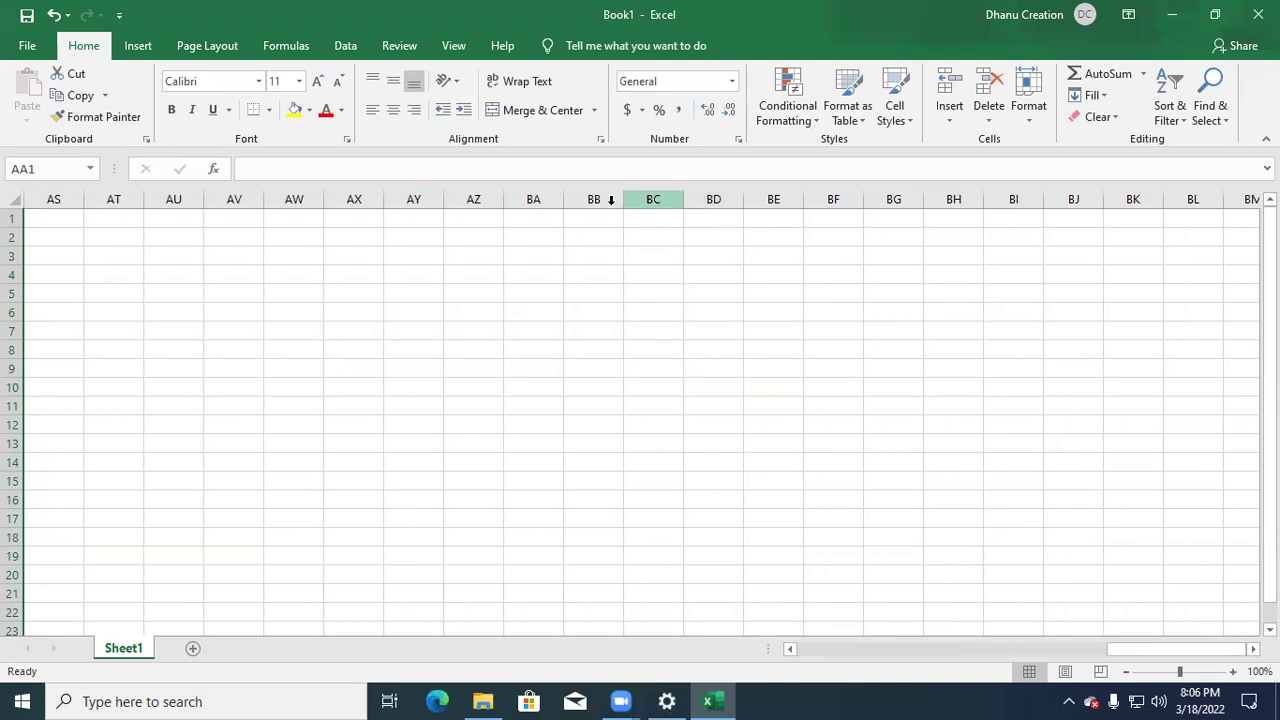
- Select columns BA, BB, BC and BD in turn, then the entire row 1
{"action": "left_click", "coordinate": [531, 199]}
{"action": "left_click", "coordinate": [591, 199]}
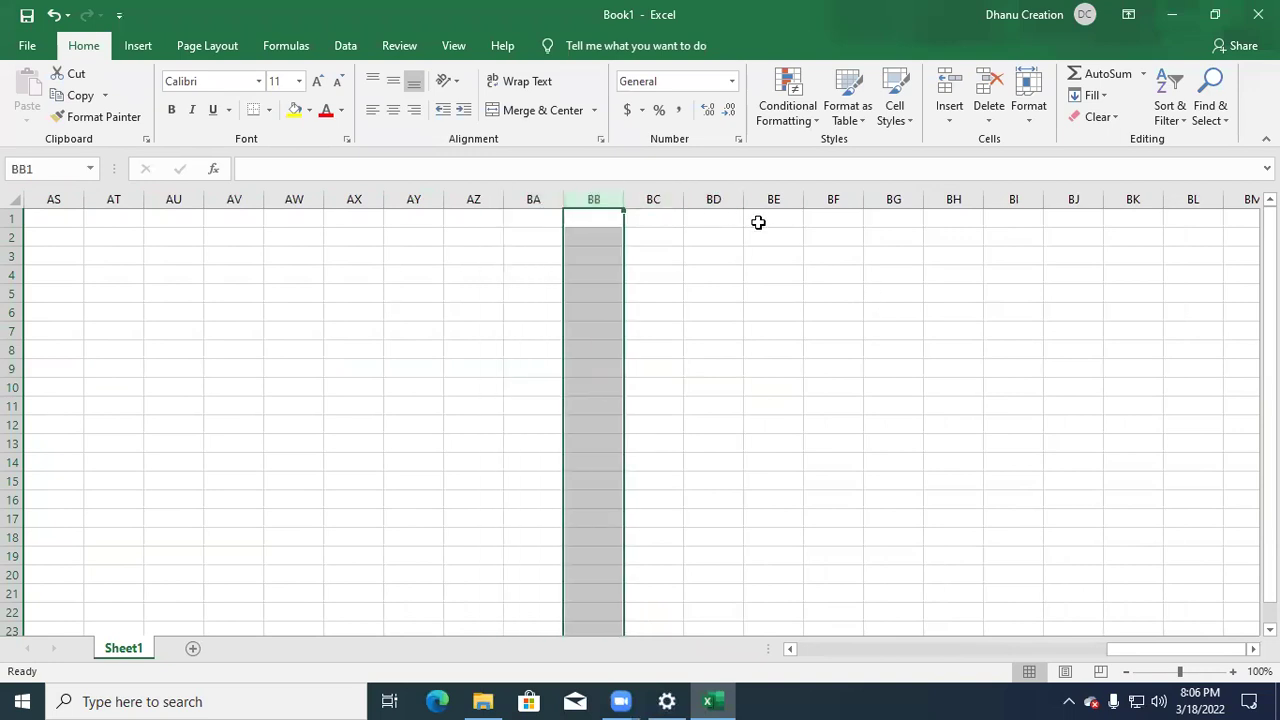
{"action": "left_click", "coordinate": [660, 199]}
{"action": "left_click", "coordinate": [718, 199]}
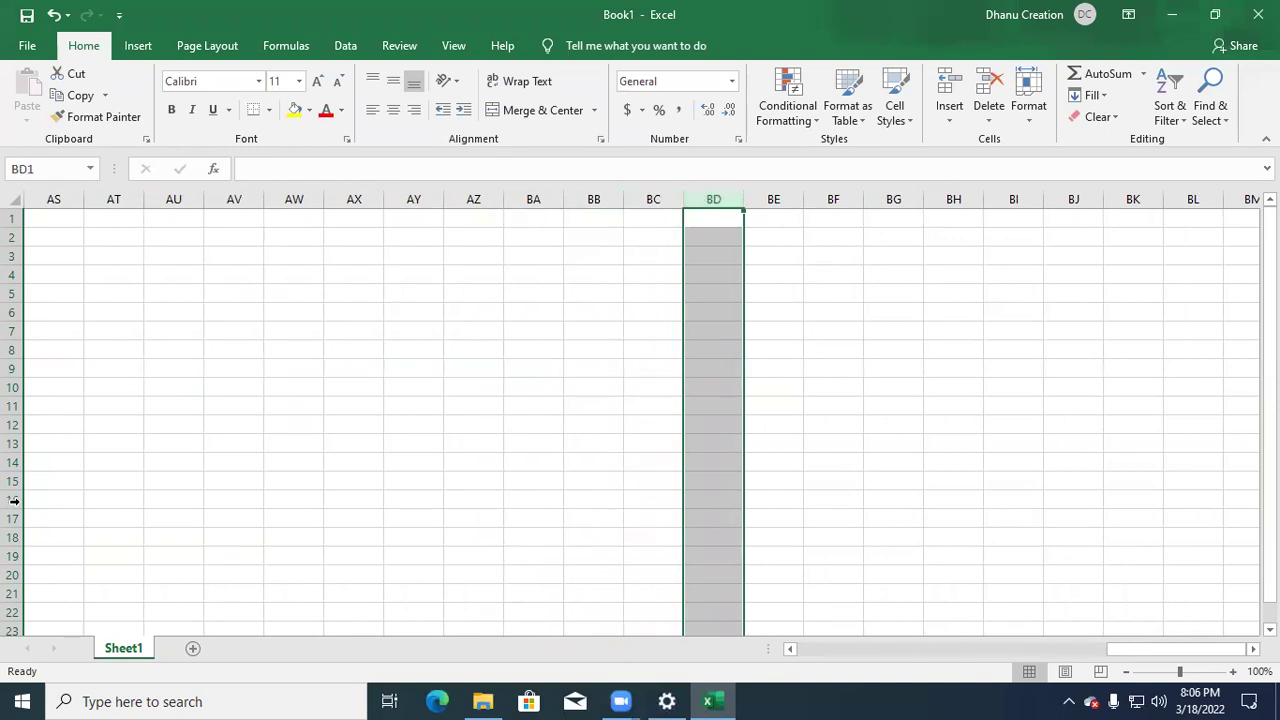
{"action": "left_click", "coordinate": [12, 218]}
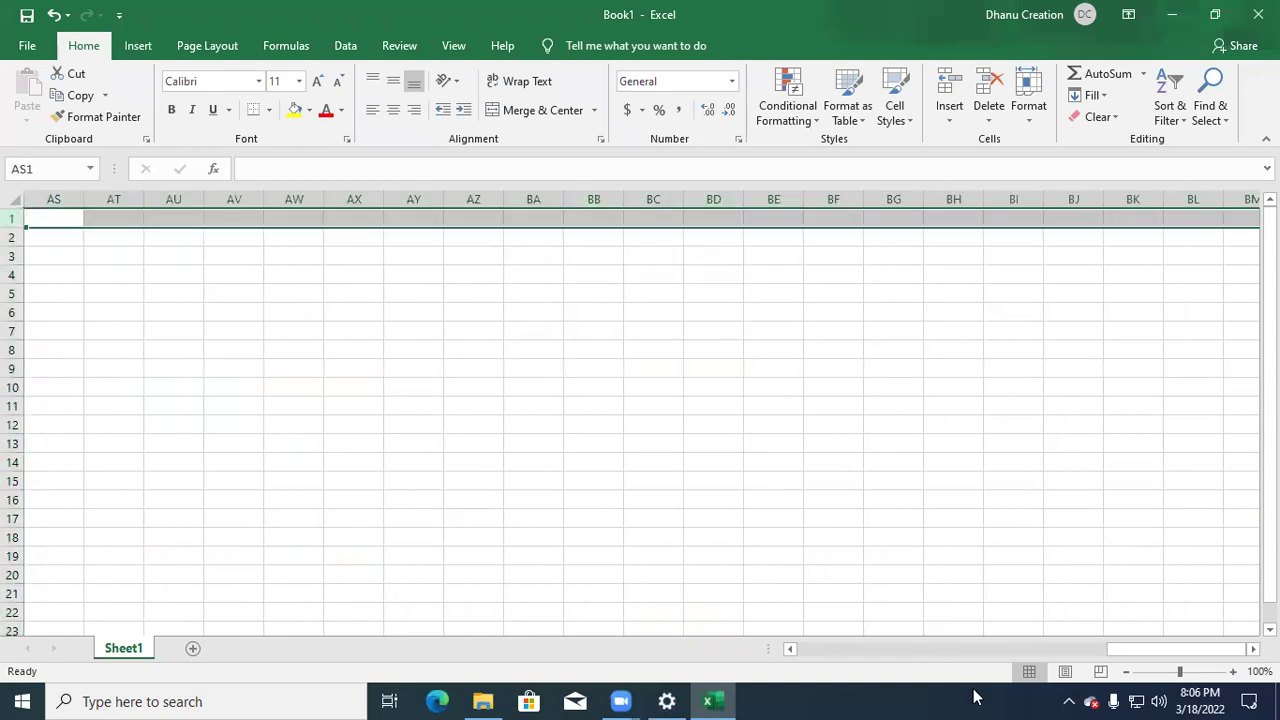
{"action": "left_click", "coordinate": [817, 652]}
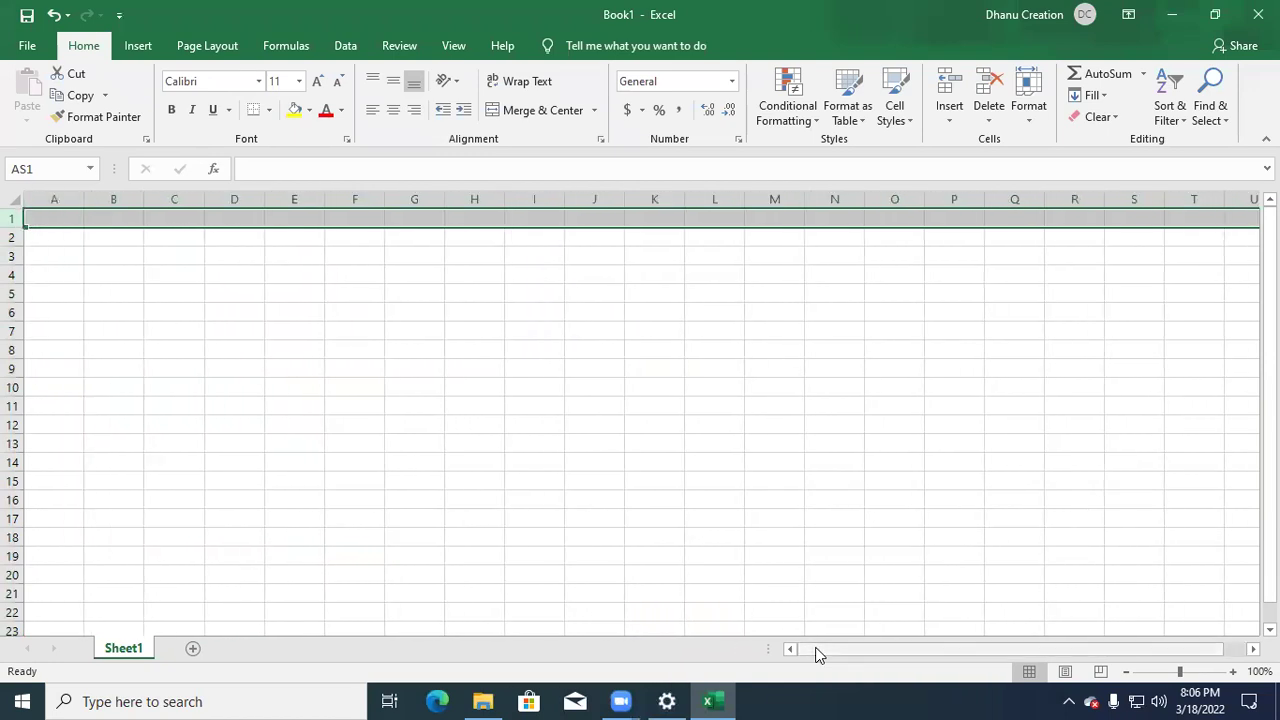
{"action": "left_click", "coordinate": [13, 238]}
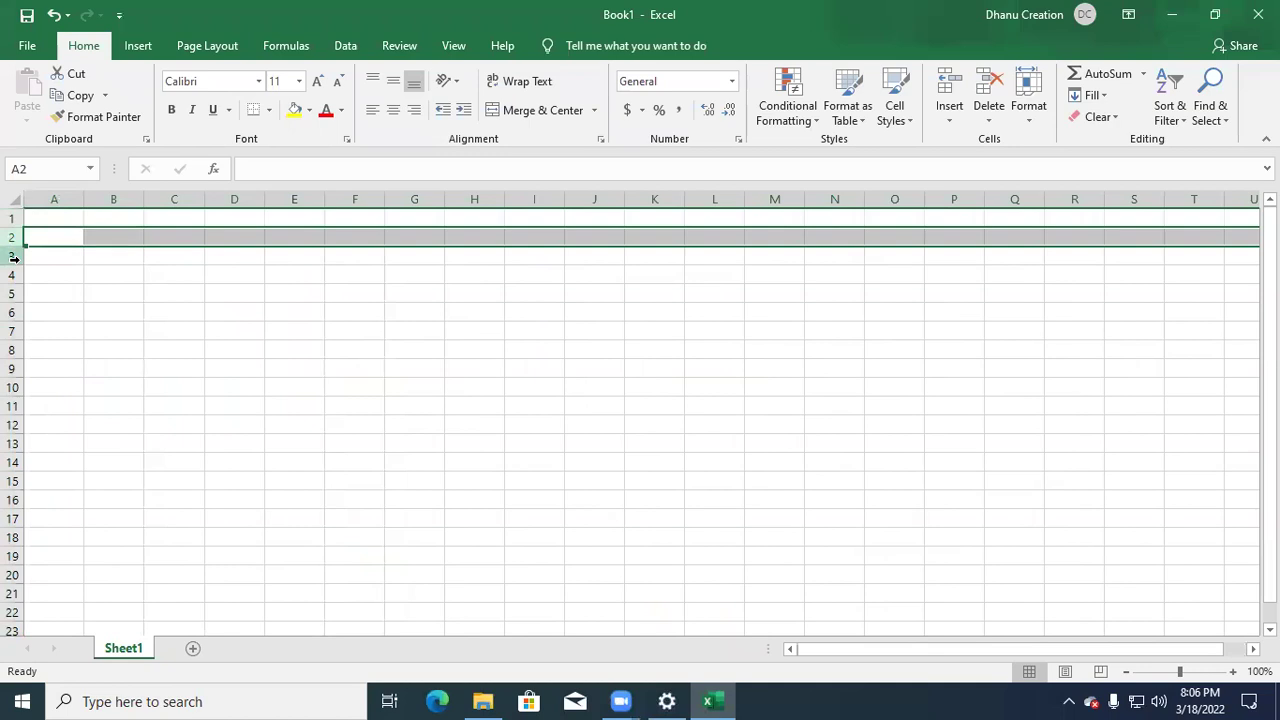
{"action": "left_click", "coordinate": [14, 257]}
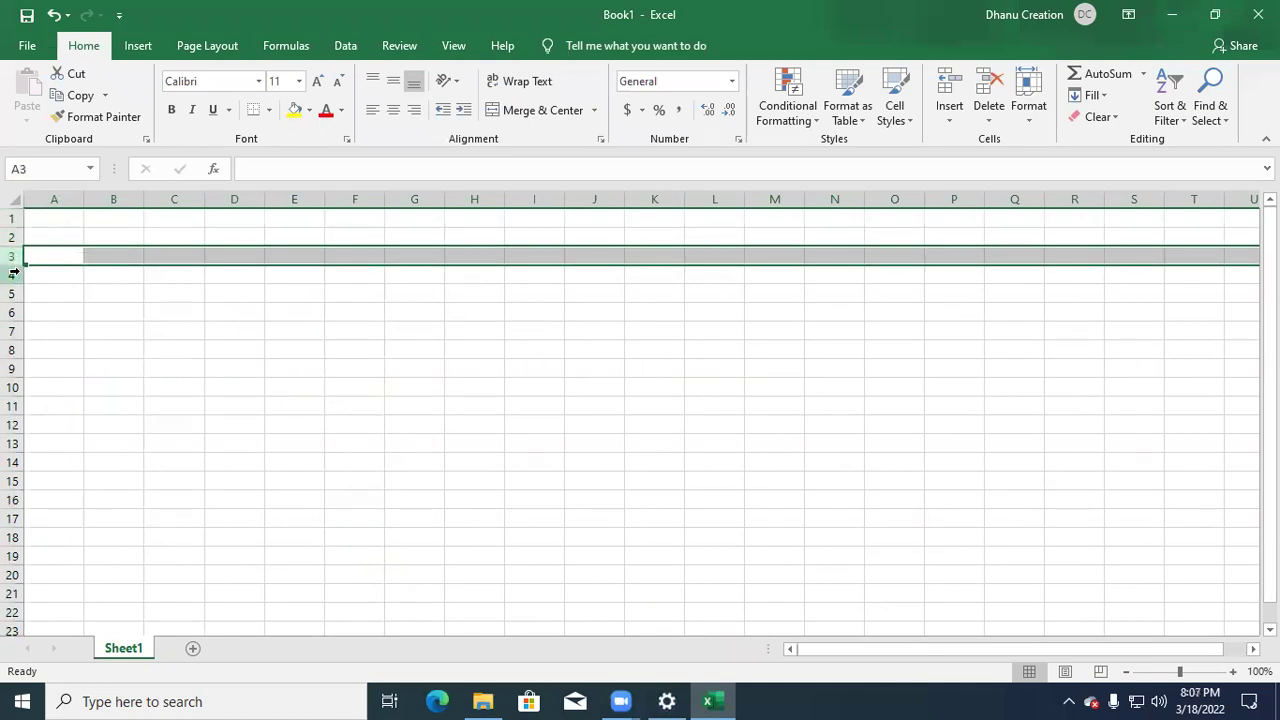
{"action": "left_click", "coordinate": [13, 274]}
{"action": "left_click", "coordinate": [13, 218]}
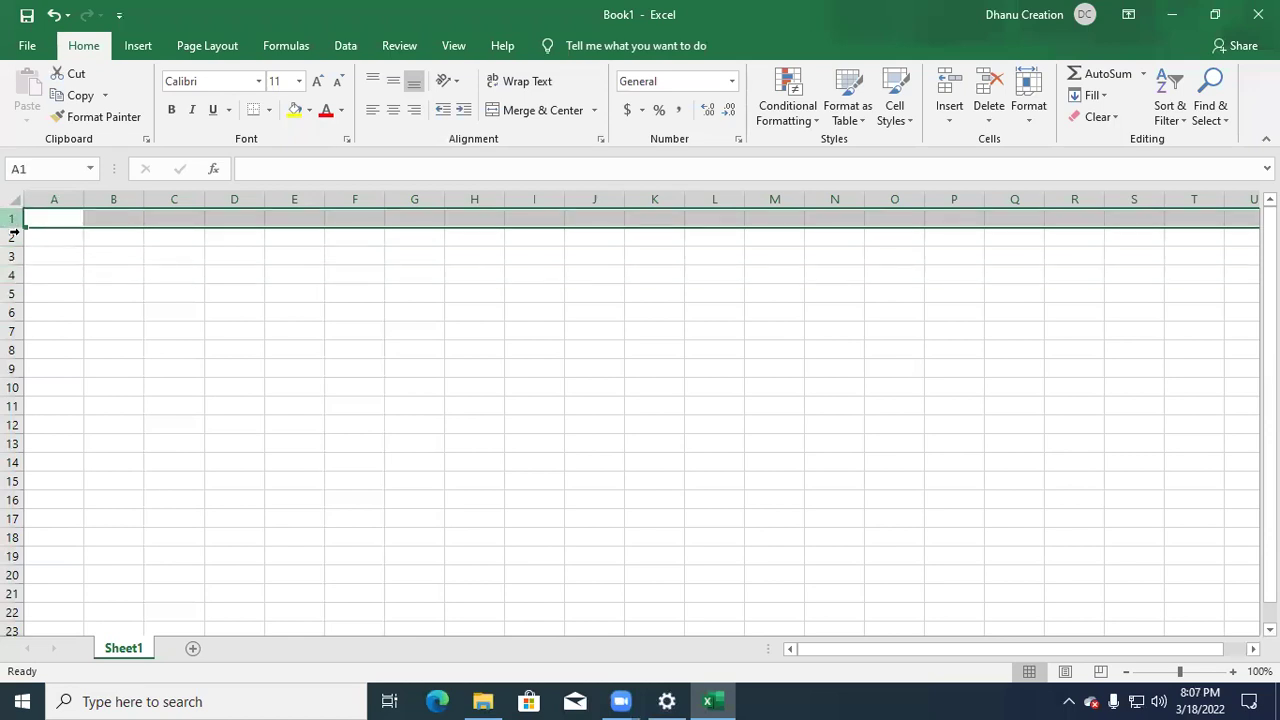
{"action": "left_click", "coordinate": [13, 237]}
{"action": "left_click", "coordinate": [54, 199]}
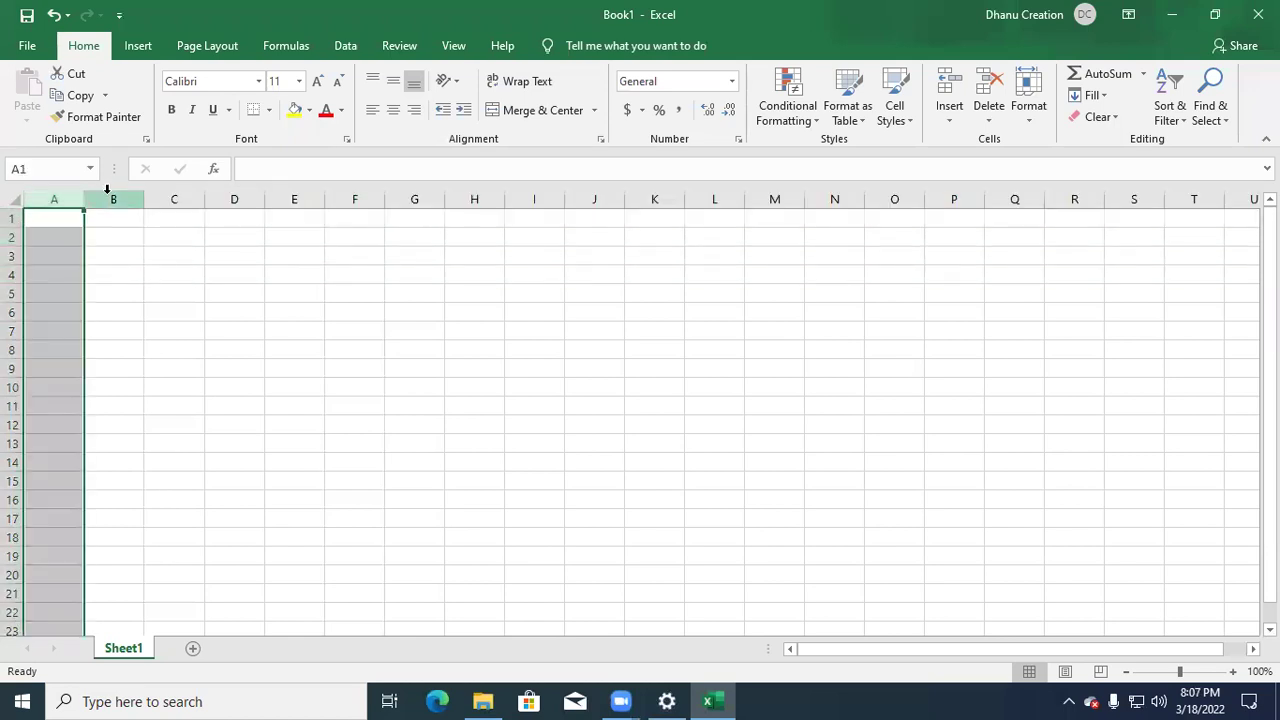
{"action": "left_click", "coordinate": [113, 199]}
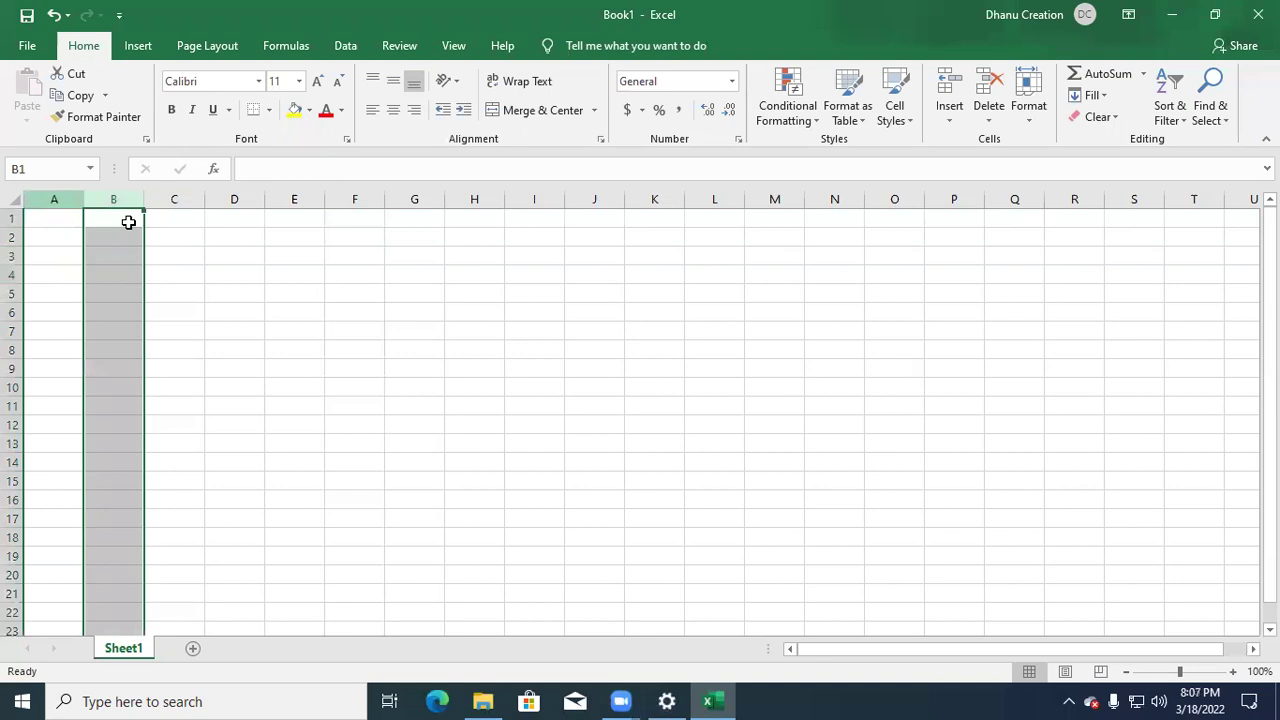
{"action": "left_click", "coordinate": [320, 308]}
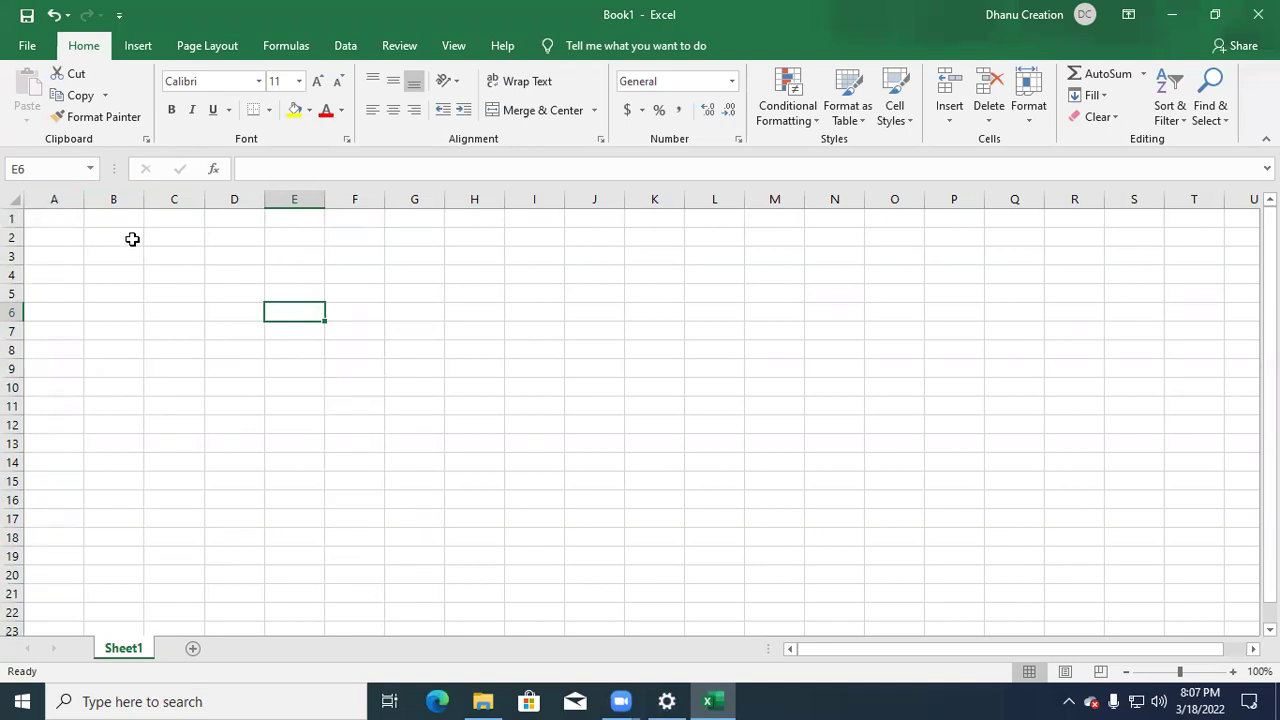
{"action": "left_click_drag", "start_coordinate": [114, 237], "coordinate": [649, 513]}
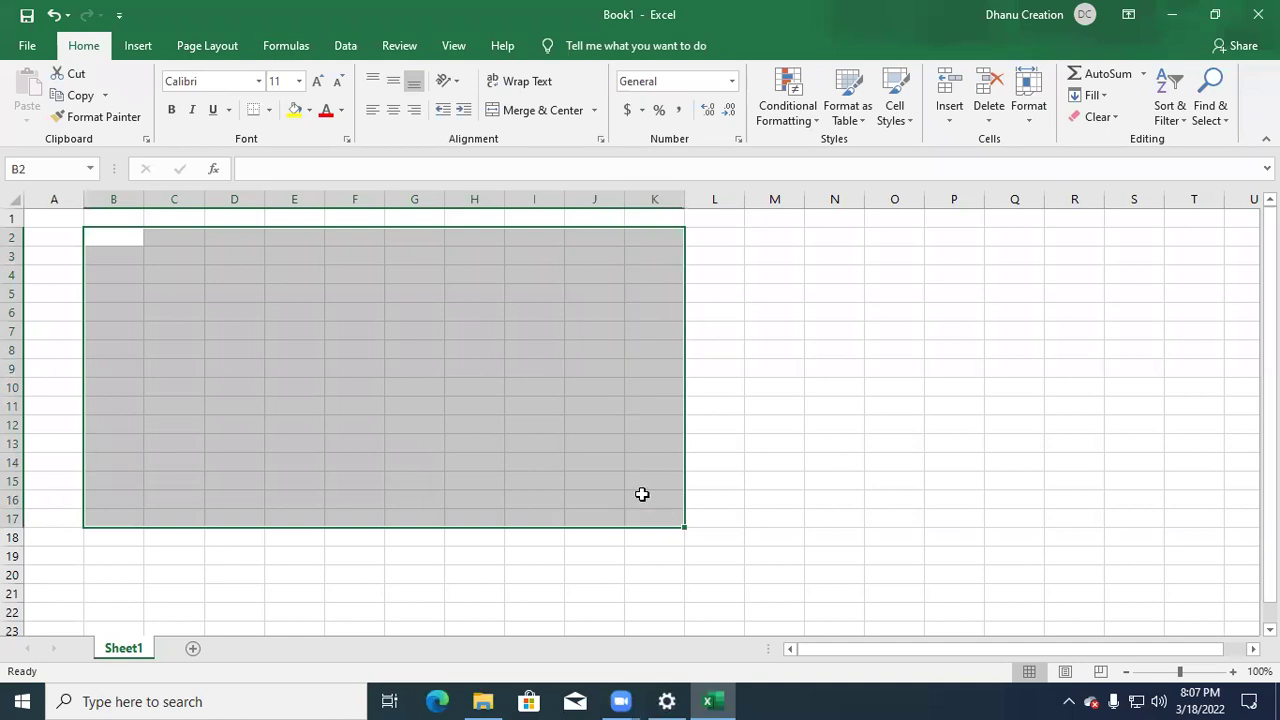
{"action": "left_click", "coordinate": [269, 110]}
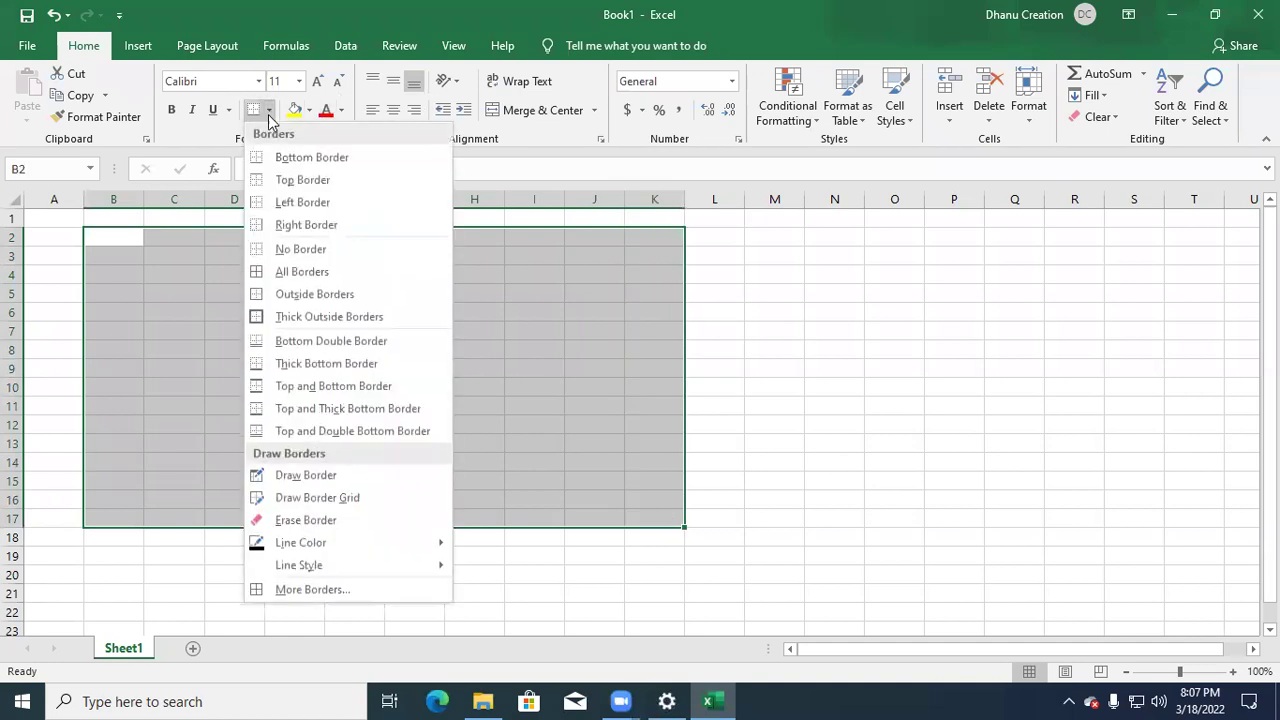
{"action": "left_click", "coordinate": [300, 272]}
{"action": "left_click", "coordinate": [663, 332]}
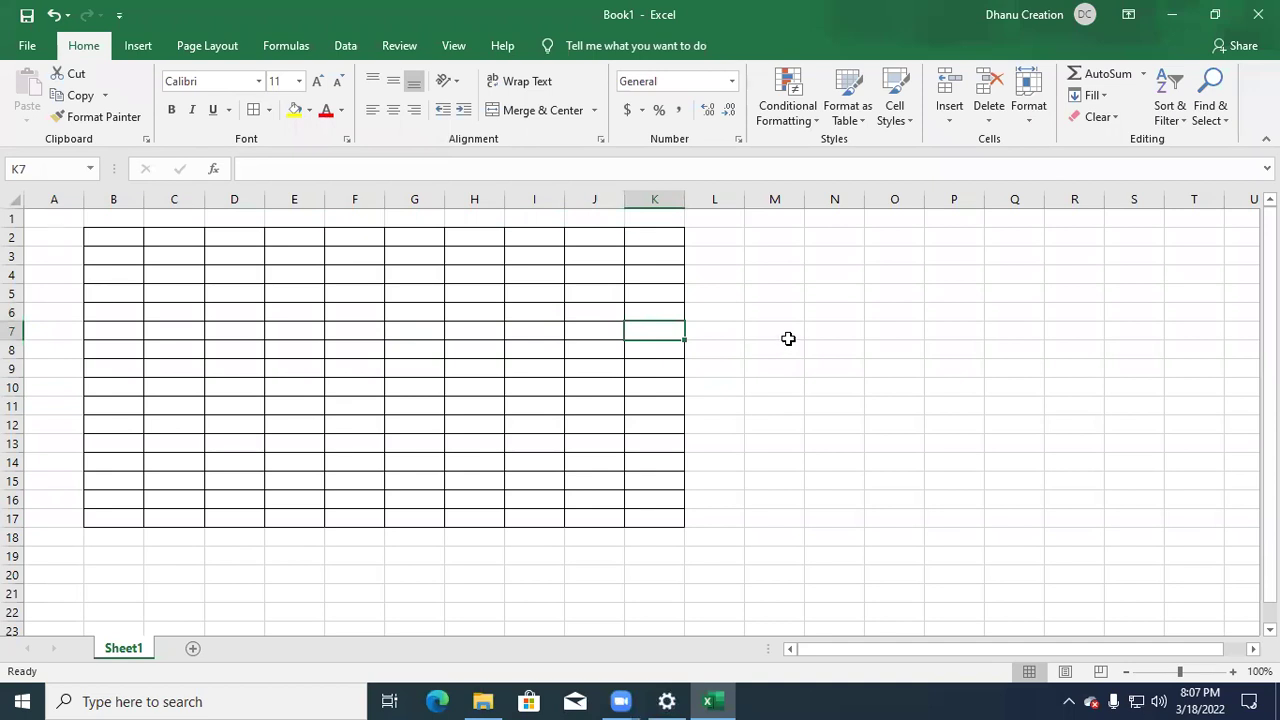
{"action": "key", "text": "ctrl+z"}
{"action": "left_click", "coordinate": [486, 290]}
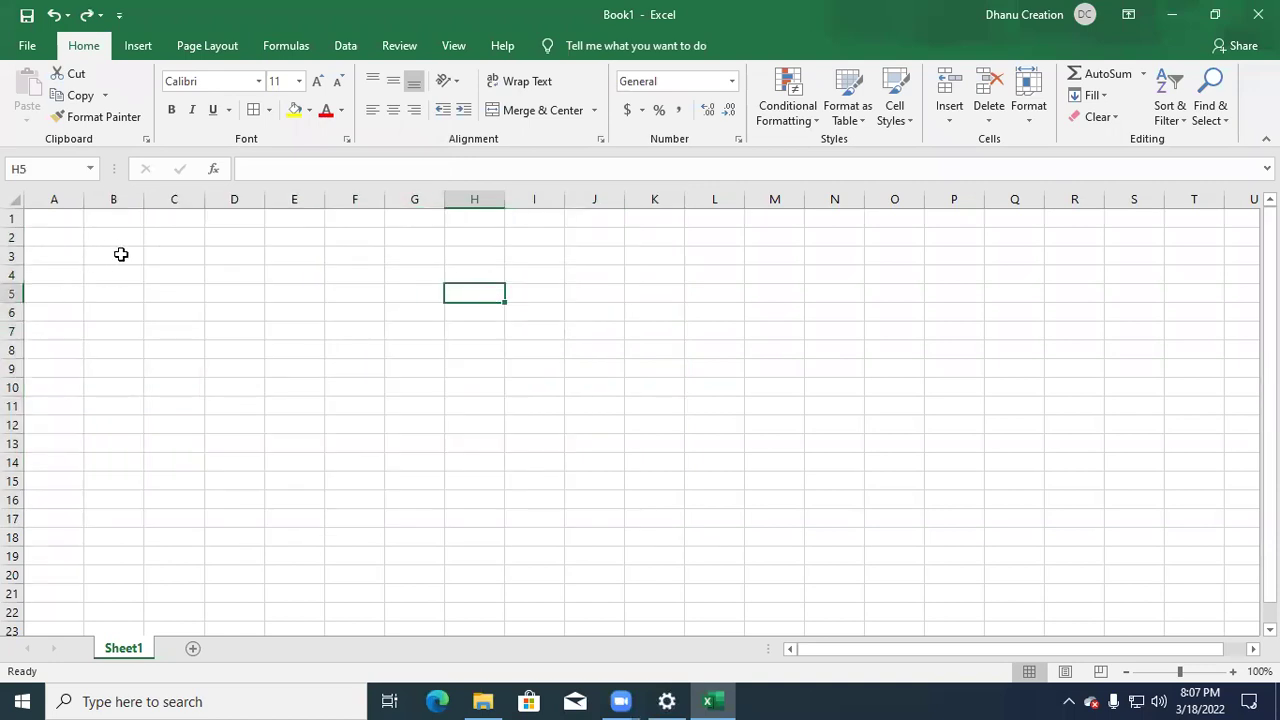
{"action": "left_click", "coordinate": [121, 254]}
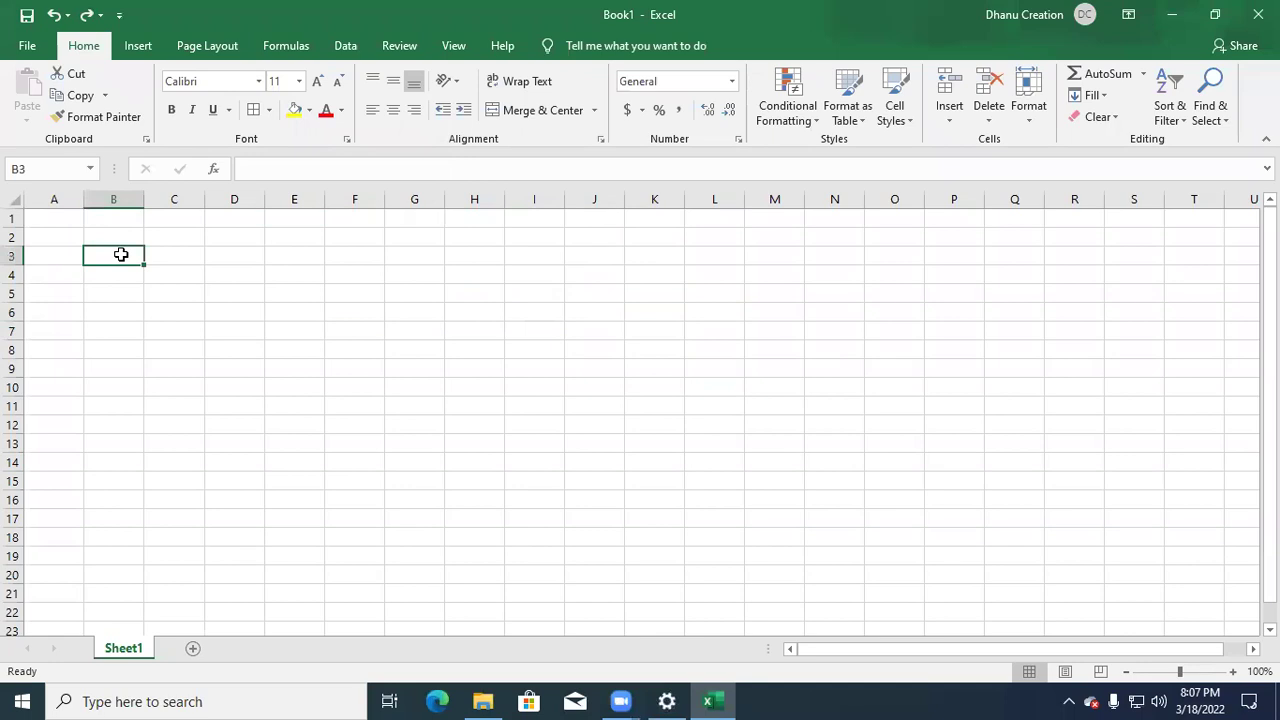
{"action": "left_click", "coordinate": [172, 258]}
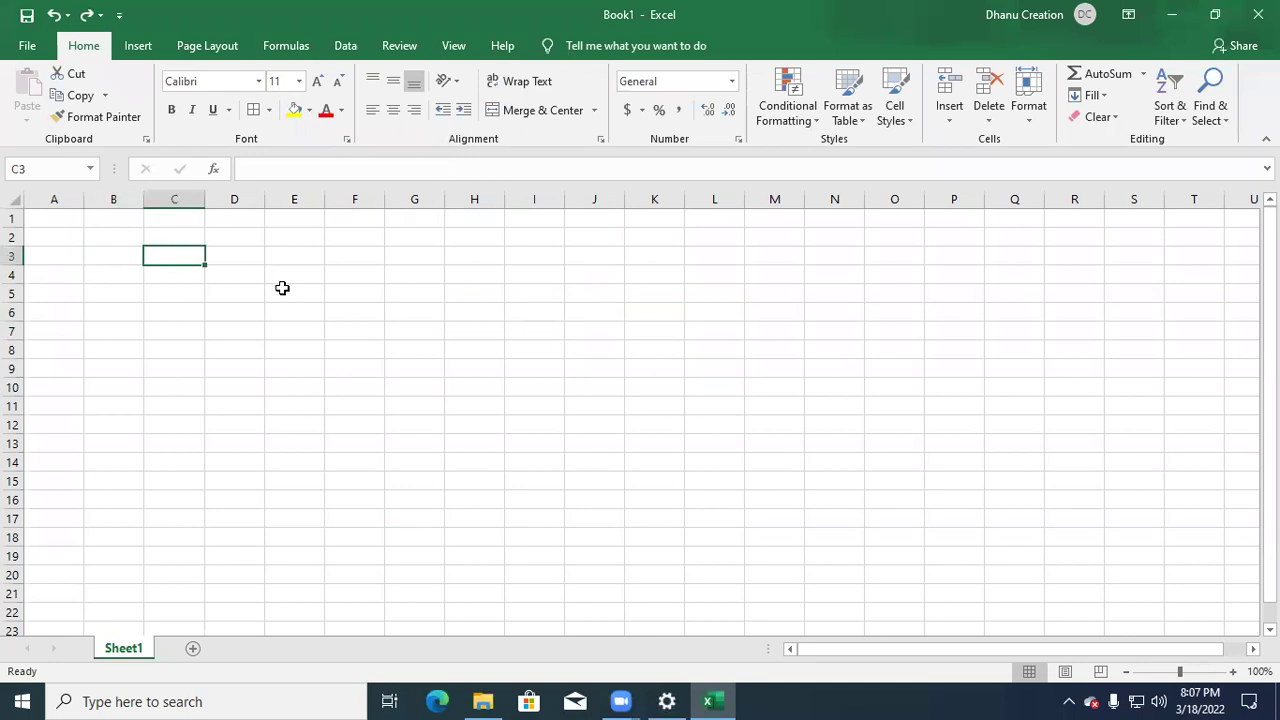
{"action": "left_click", "coordinate": [282, 288]}
{"action": "left_click", "coordinate": [266, 348]}
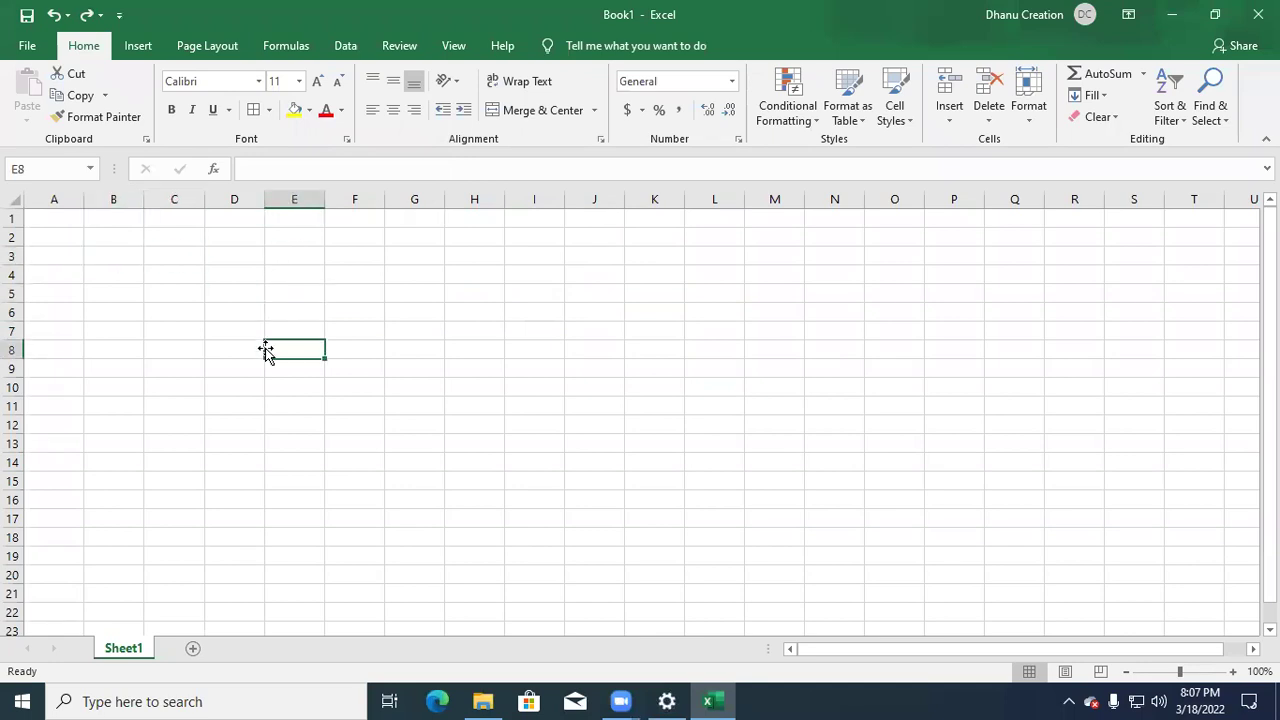
{"action": "left_click", "coordinate": [164, 276]}
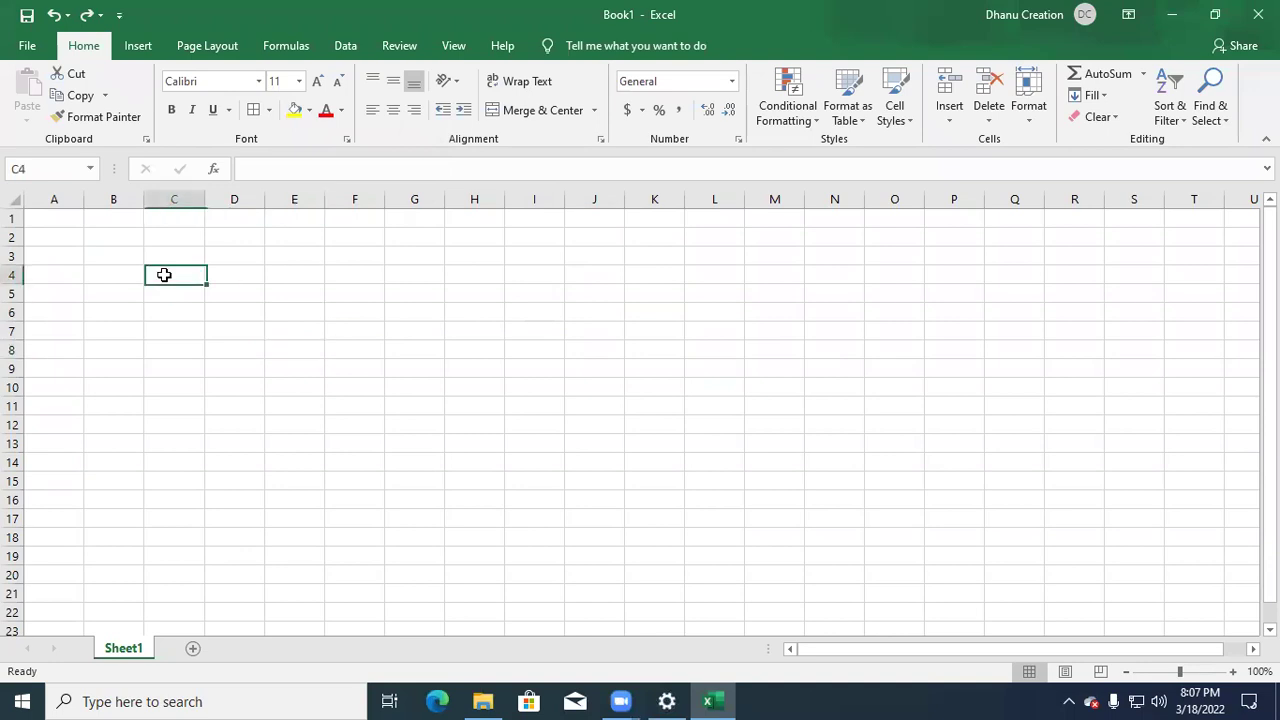
{"action": "left_click", "coordinate": [179, 193]}
{"action": "left_click", "coordinate": [14, 274]}
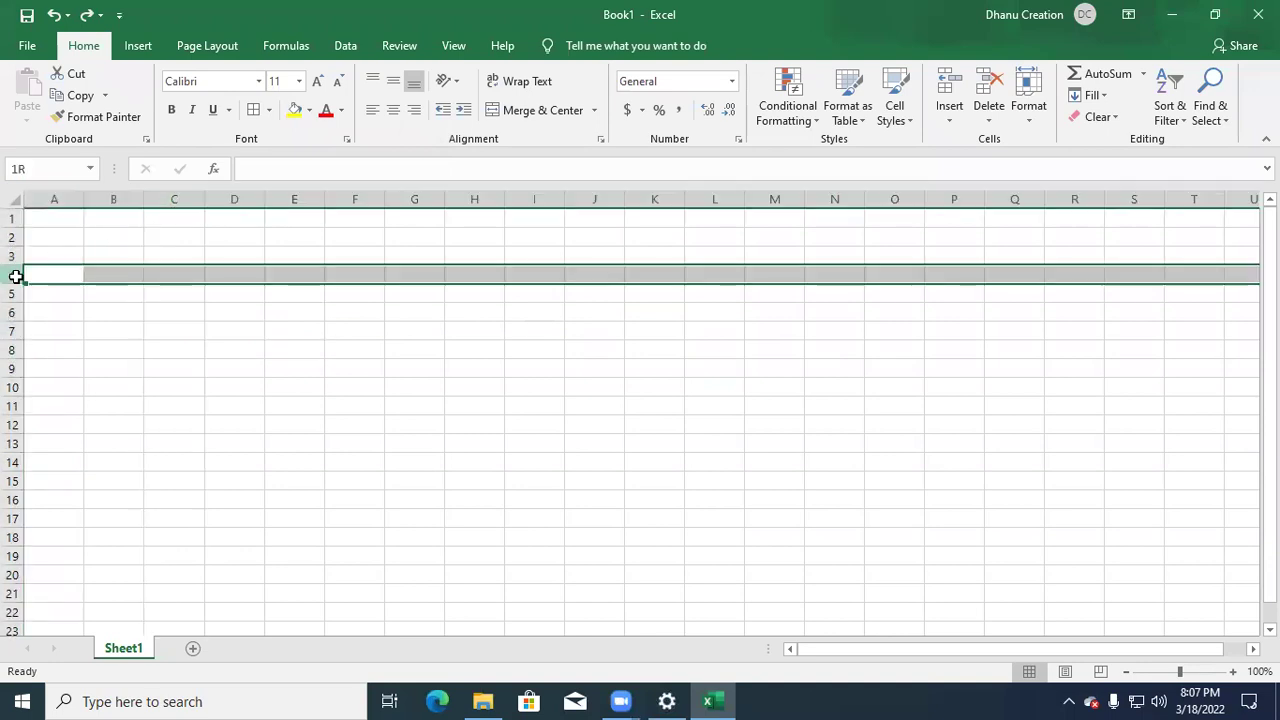
{"action": "left_click", "coordinate": [172, 272]}
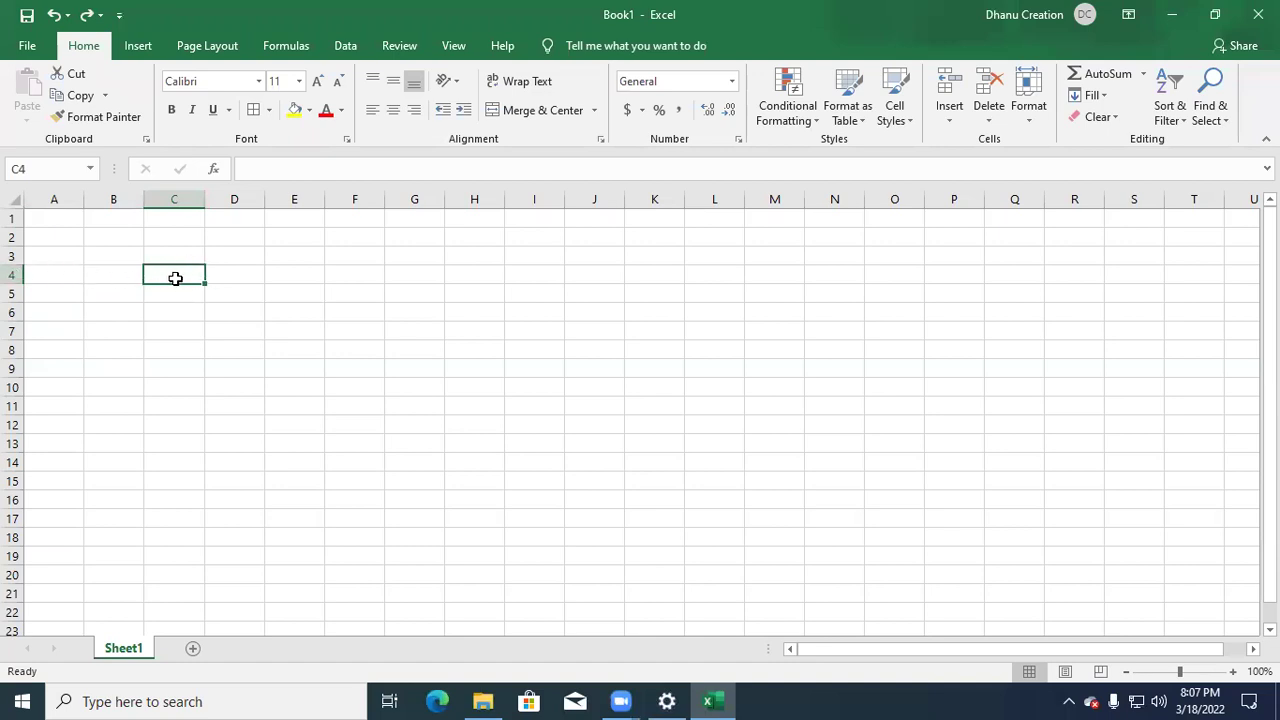
{"action": "left_click", "coordinate": [289, 314]}
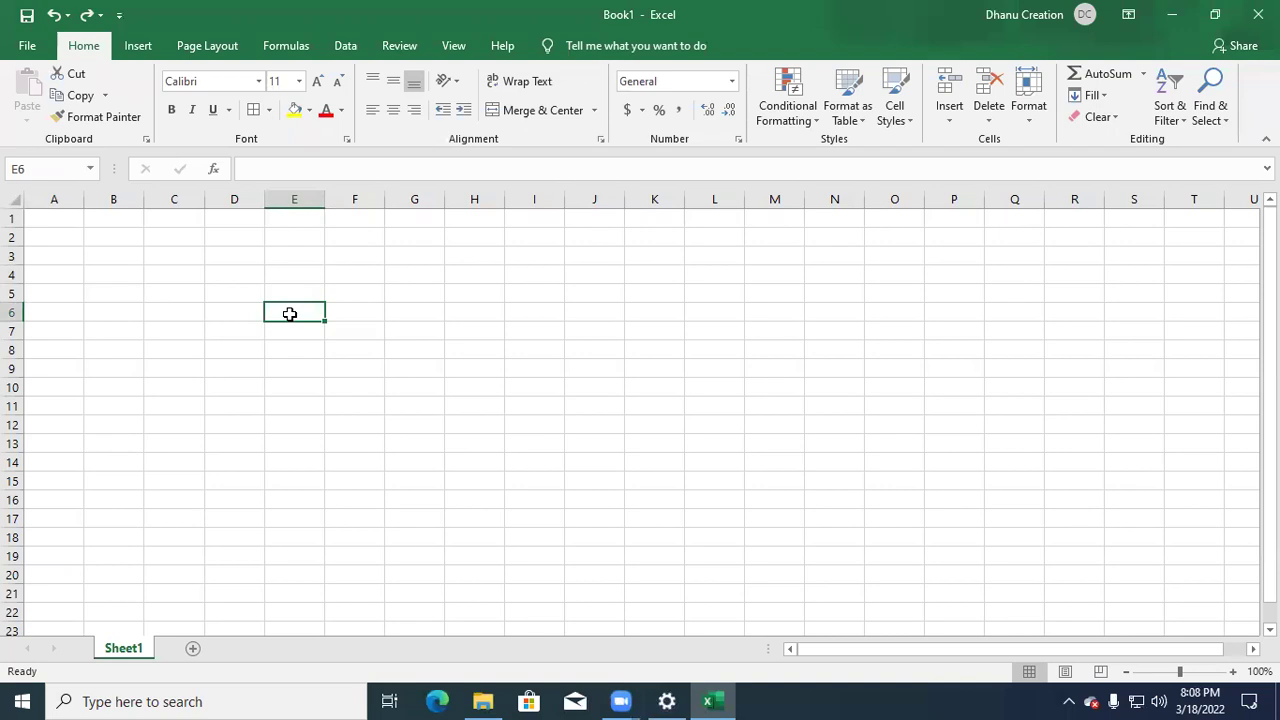
{"action": "left_click_drag", "start_coordinate": [1270, 240], "coordinate": [1270, 258]}
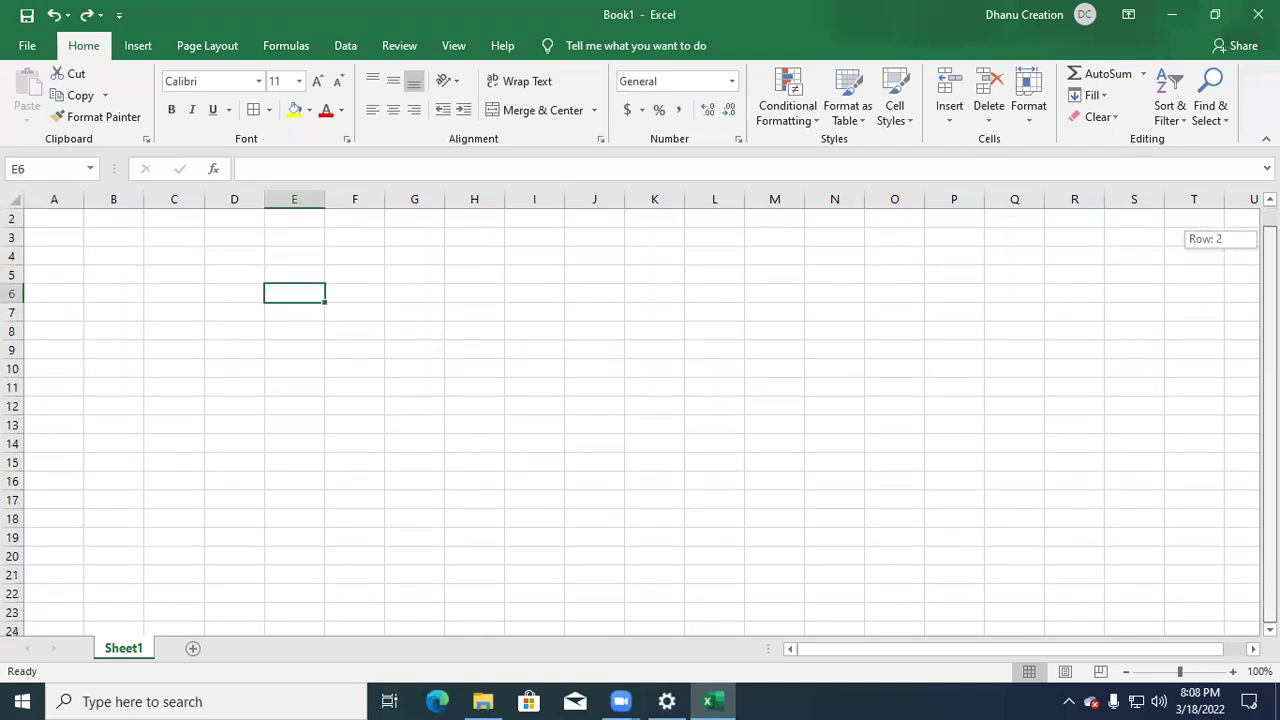
{"action": "scroll", "coordinate": [640, 420], "scroll_direction": "down", "scroll_amount": 1}
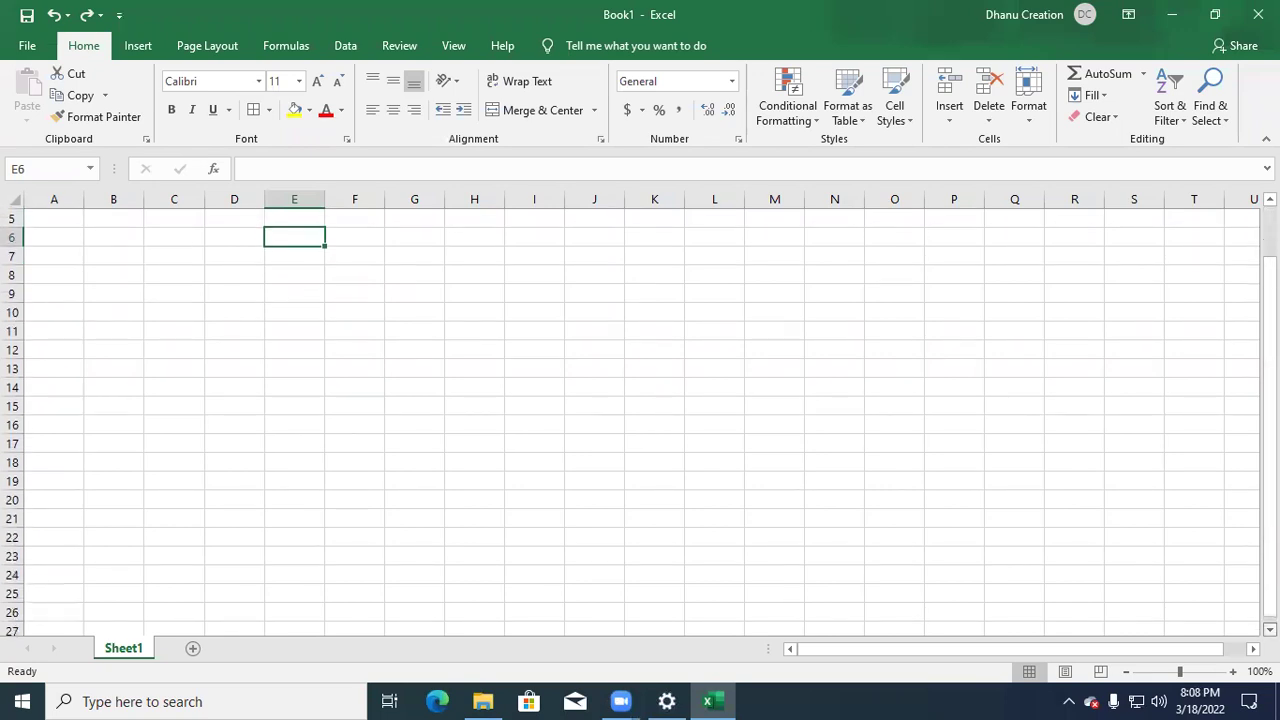
{"action": "scroll", "coordinate": [640, 420], "scroll_direction": "up", "scroll_amount": 2}
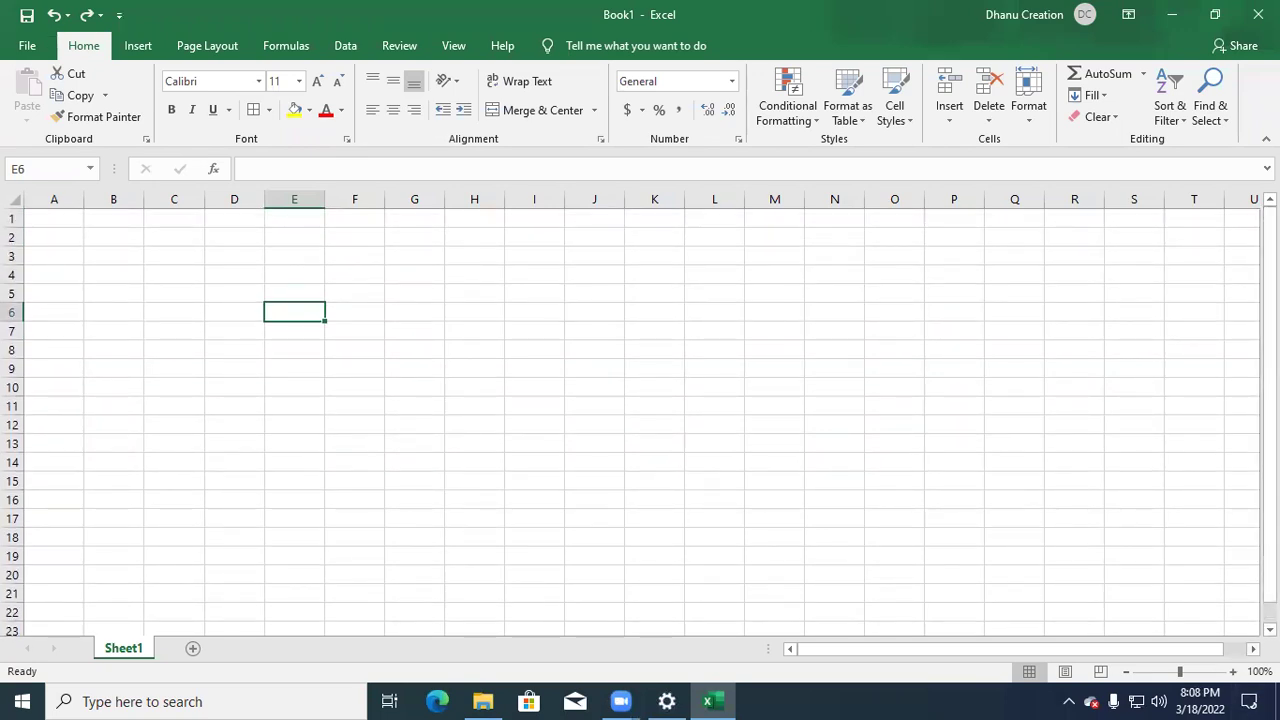
{"action": "scroll", "coordinate": [640, 420], "scroll_direction": "right", "scroll_amount": 2}
{"action": "left_click_drag", "start_coordinate": [1076, 647], "coordinate": [896, 656]}
{"action": "scroll", "coordinate": [640, 420], "scroll_direction": "down", "scroll_amount": 3}
{"action": "scroll", "coordinate": [640, 420], "scroll_direction": "right", "scroll_amount": 1}
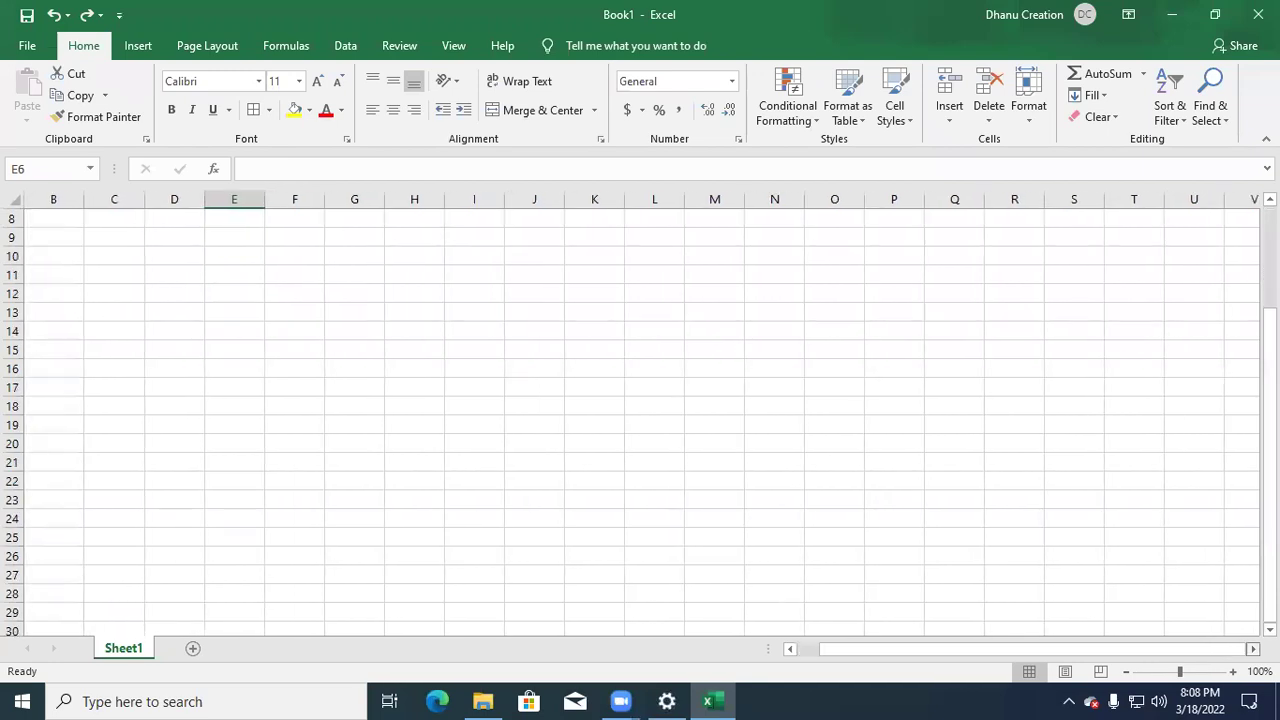
{"action": "left_click_drag", "start_coordinate": [1177, 651], "coordinate": [1155, 651]}
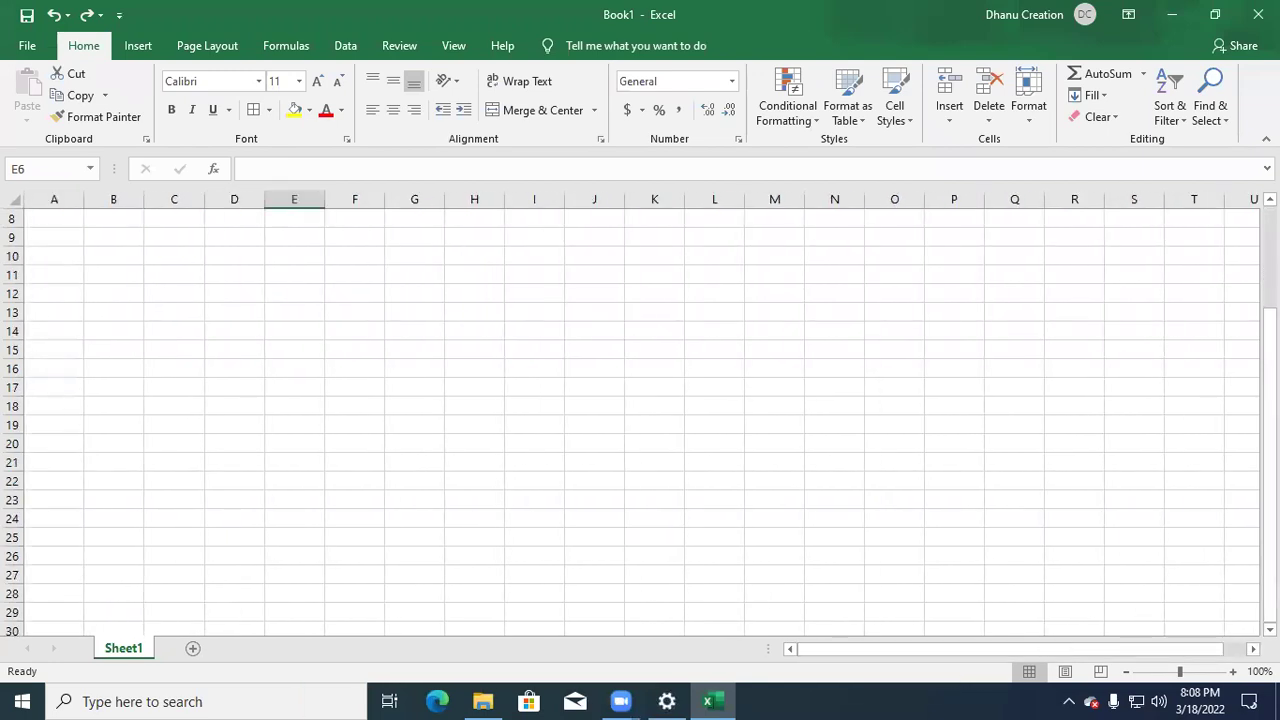
{"action": "scroll", "coordinate": [640, 420], "scroll_direction": "up", "scroll_amount": 3}
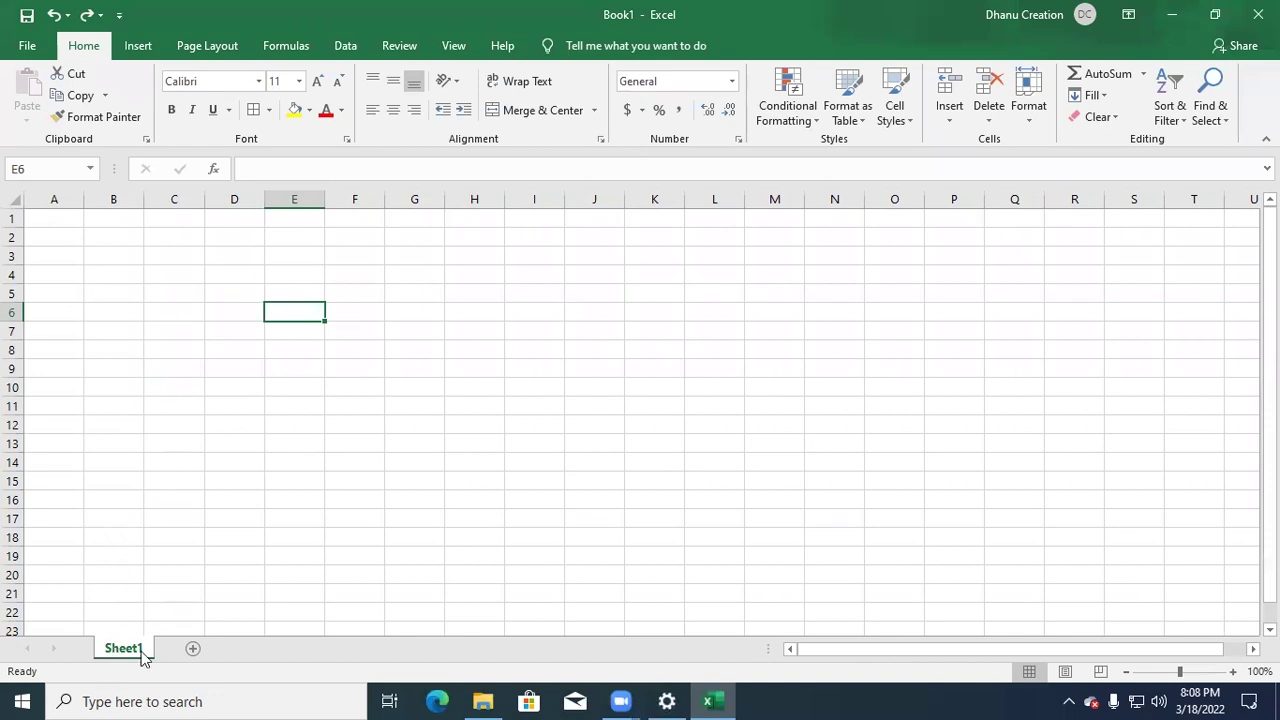
- Add four new worksheets, Sheet2 to Sheet5, then view Sheet1 and Sheet2
{"action": "left_click", "coordinate": [194, 650]}
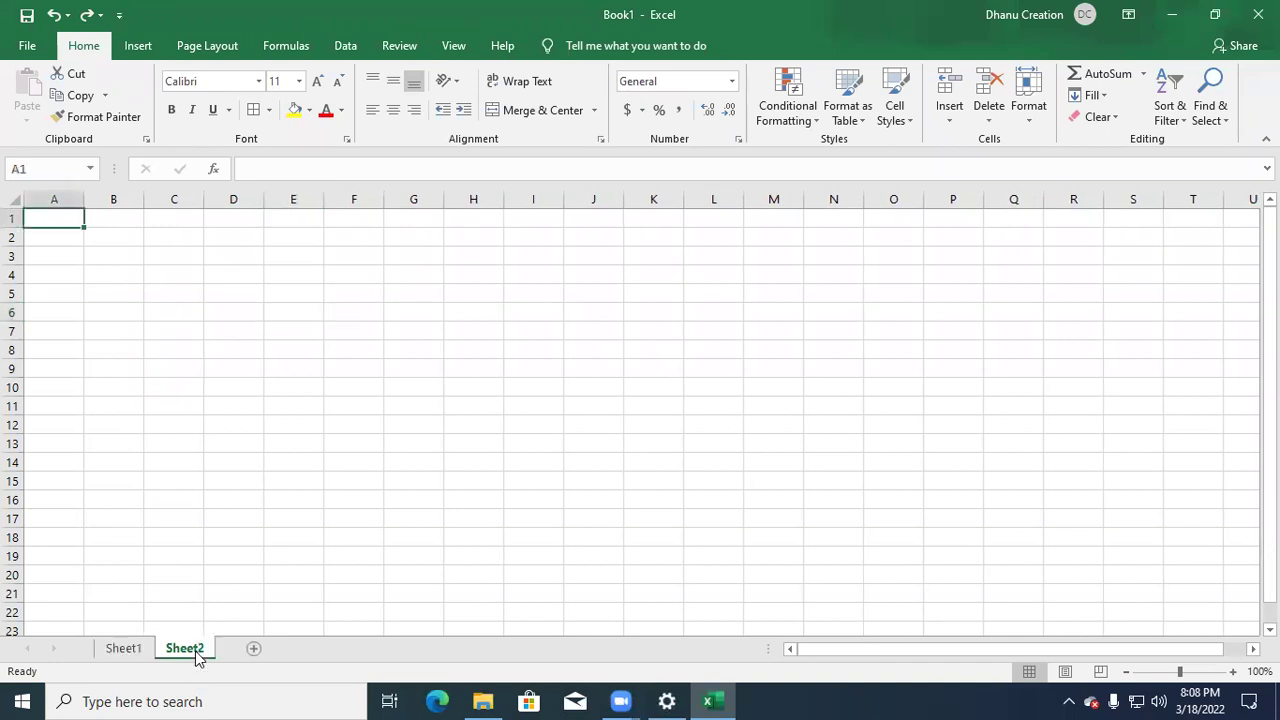
{"action": "left_click", "coordinate": [253, 648]}
{"action": "left_click", "coordinate": [314, 648]}
{"action": "left_click", "coordinate": [375, 648]}
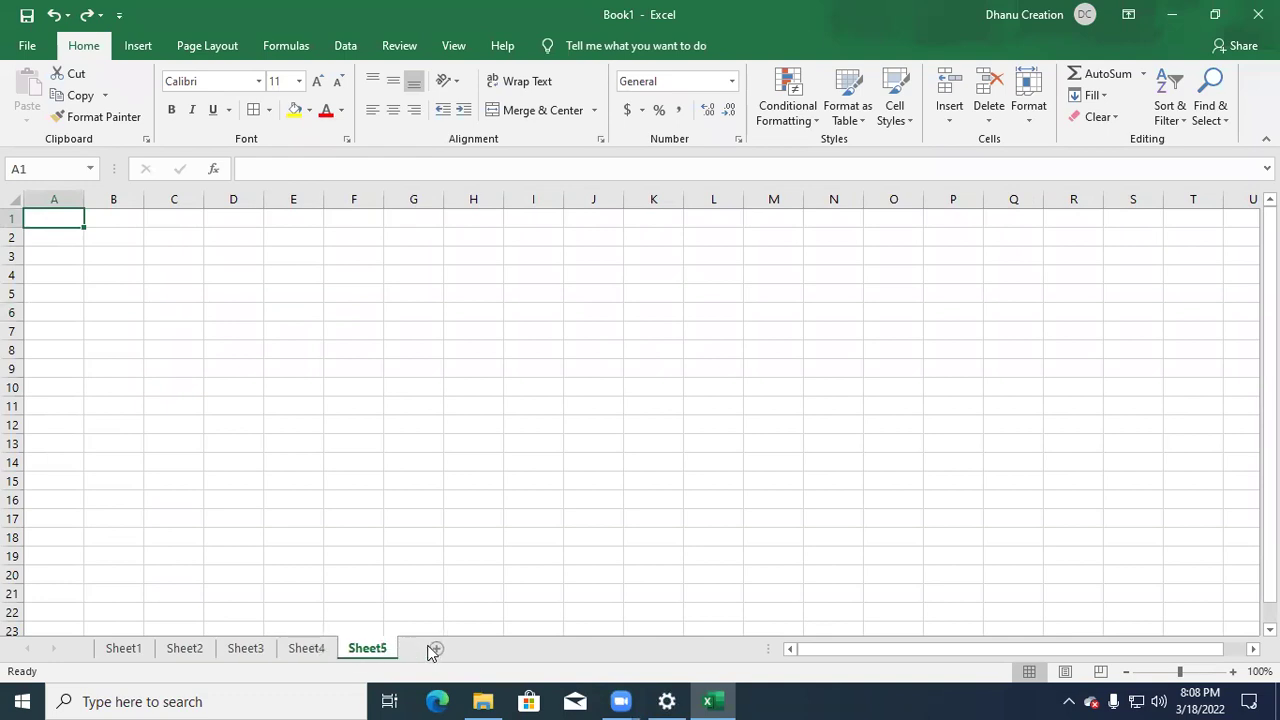
{"action": "left_click", "coordinate": [128, 652]}
{"action": "left_click", "coordinate": [184, 655]}
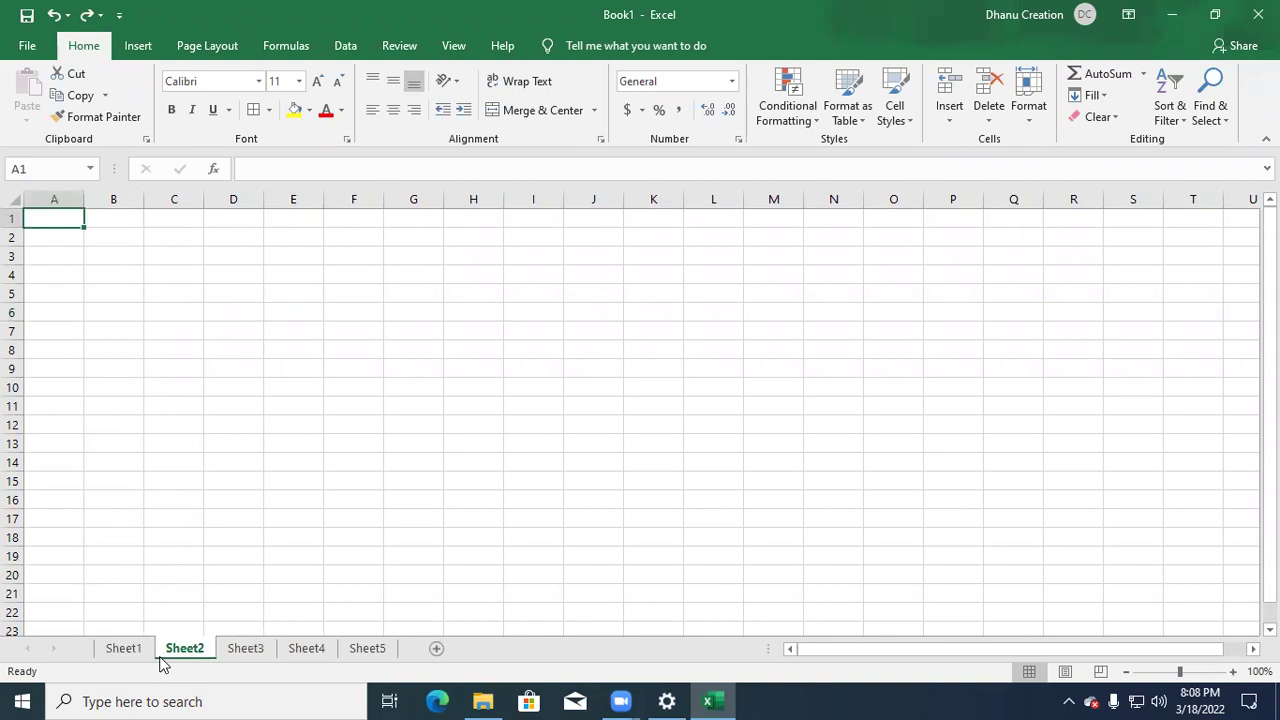
- Try Page Layout and Page Break Preview on Sheet2, then return to Normal view
{"action": "left_click", "coordinate": [1063, 675]}
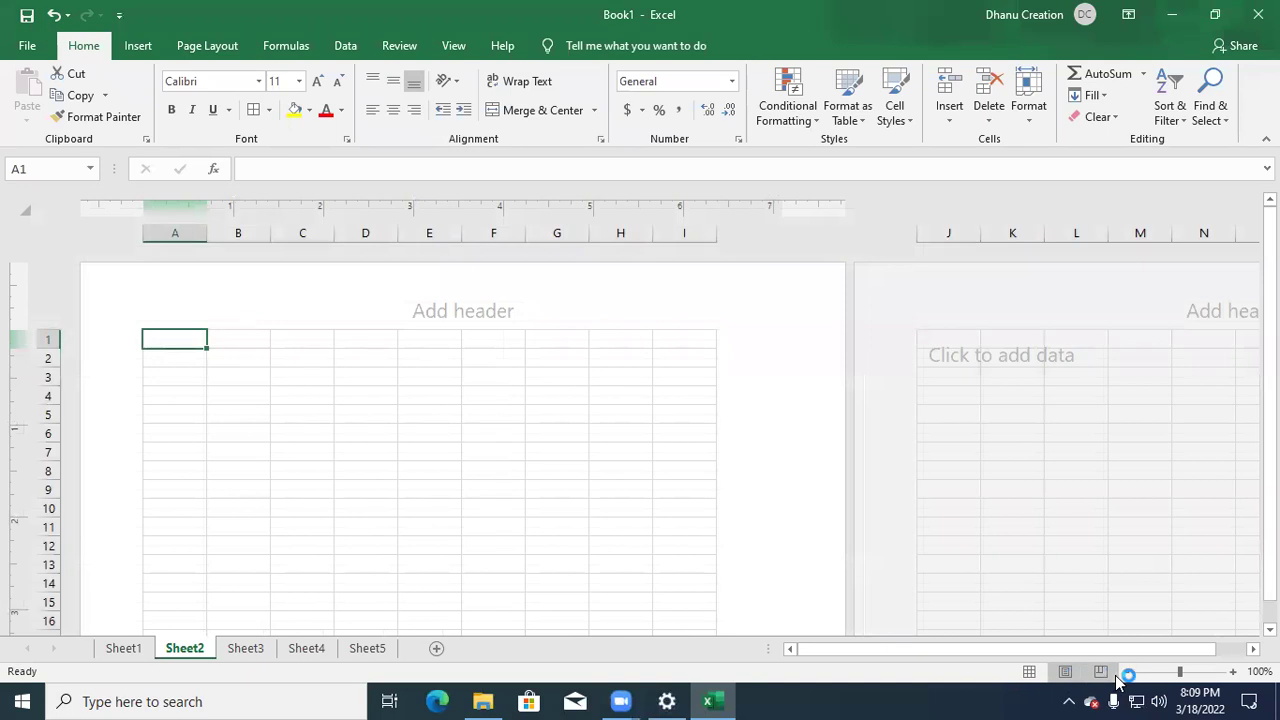
{"action": "left_click", "coordinate": [1100, 672]}
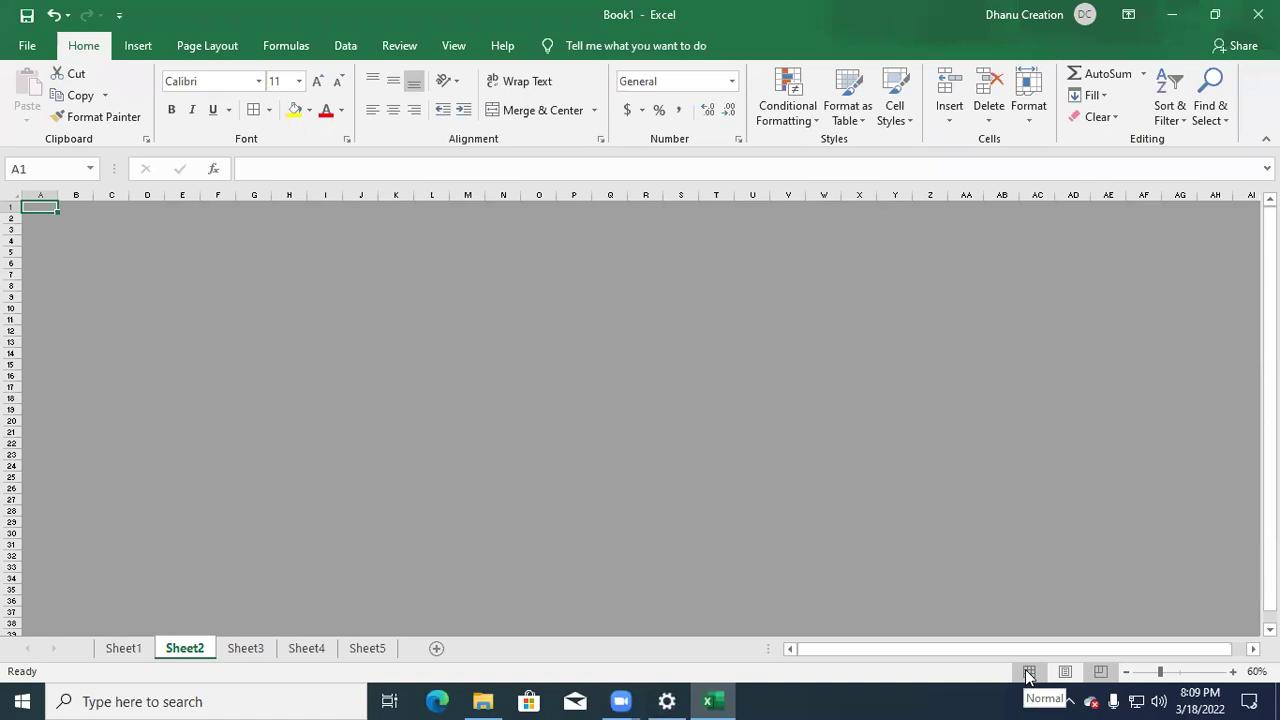
{"action": "left_click", "coordinate": [1028, 676]}
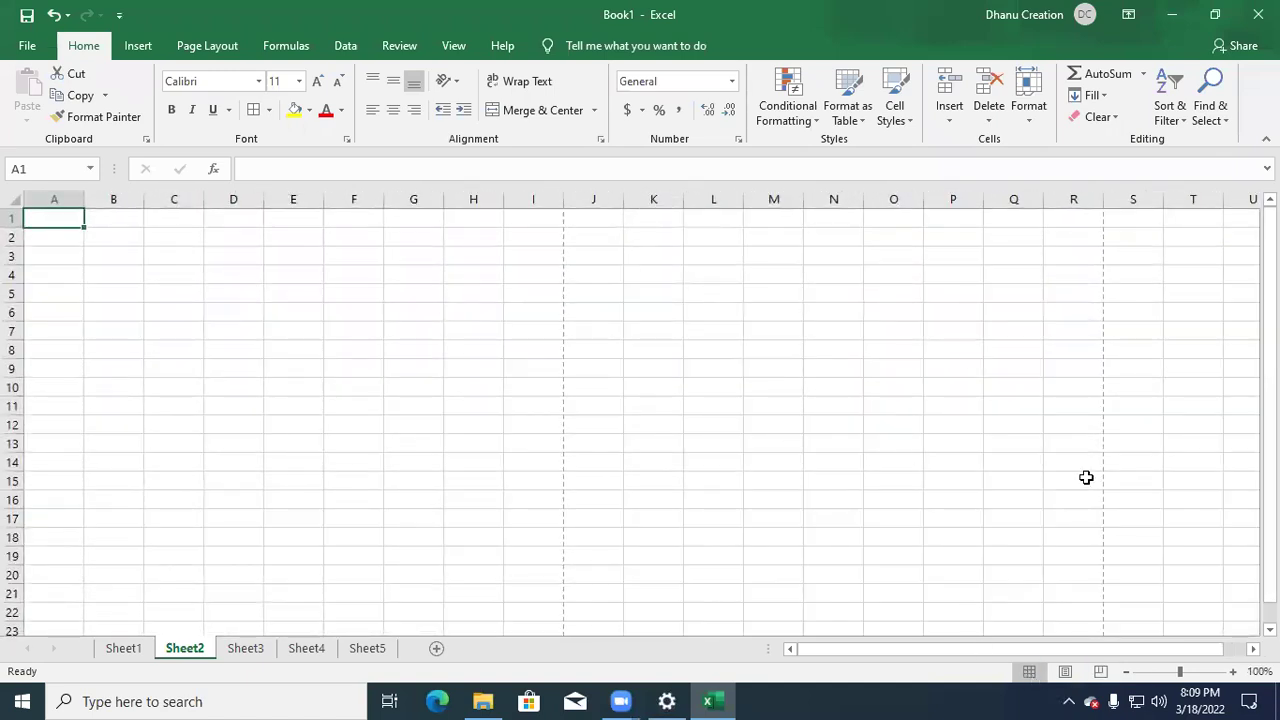
- Switch Sheet2 to Page Layout view and scroll up and down through its pages
{"action": "left_click", "coordinate": [1064, 672]}
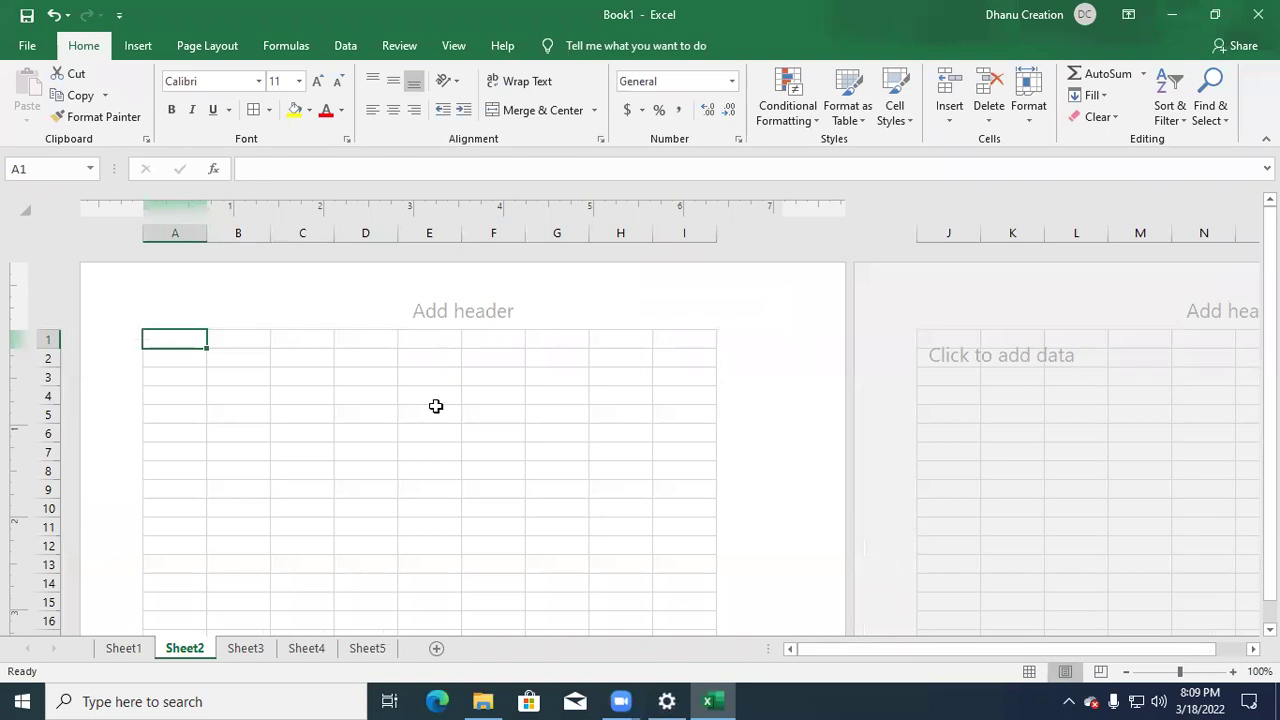
{"action": "scroll", "coordinate": [500, 383], "scroll_direction": "down", "scroll_amount": 4}
{"action": "scroll", "coordinate": [500, 383], "scroll_direction": "down", "scroll_amount": 9}
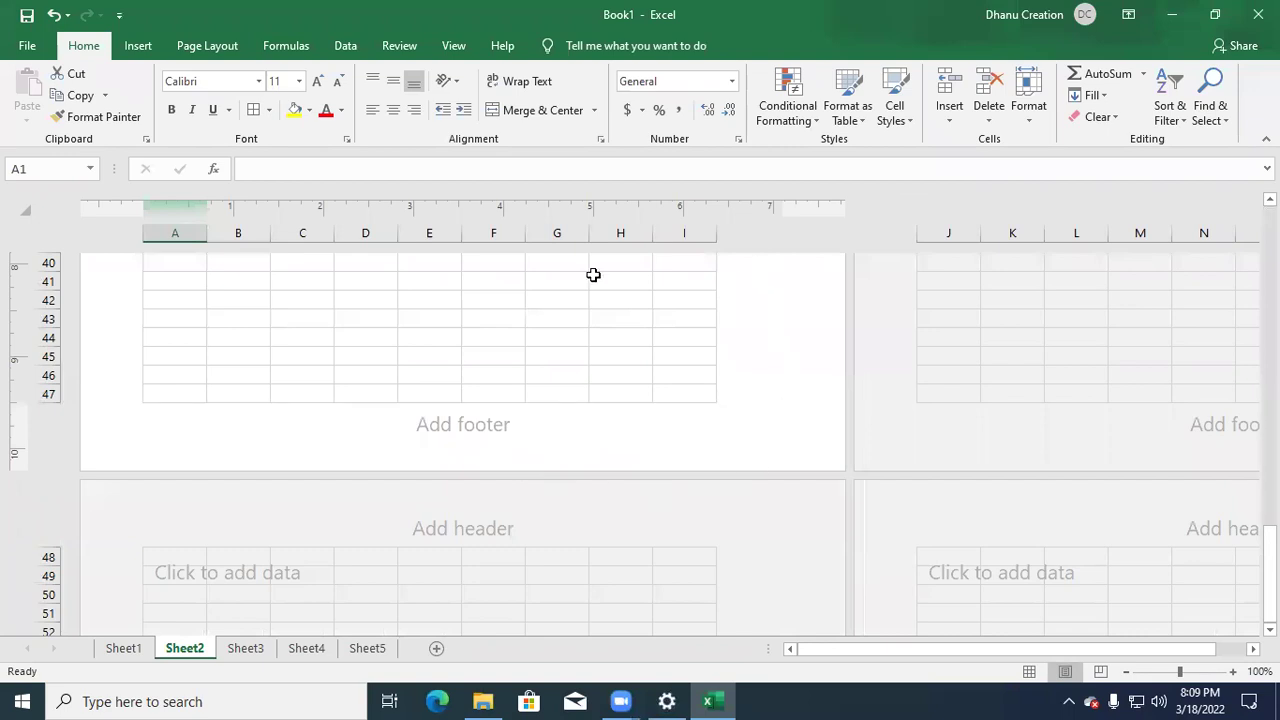
{"action": "scroll", "coordinate": [618, 430], "scroll_direction": "up", "scroll_amount": 7}
{"action": "scroll", "coordinate": [618, 430], "scroll_direction": "up", "scroll_amount": 6}
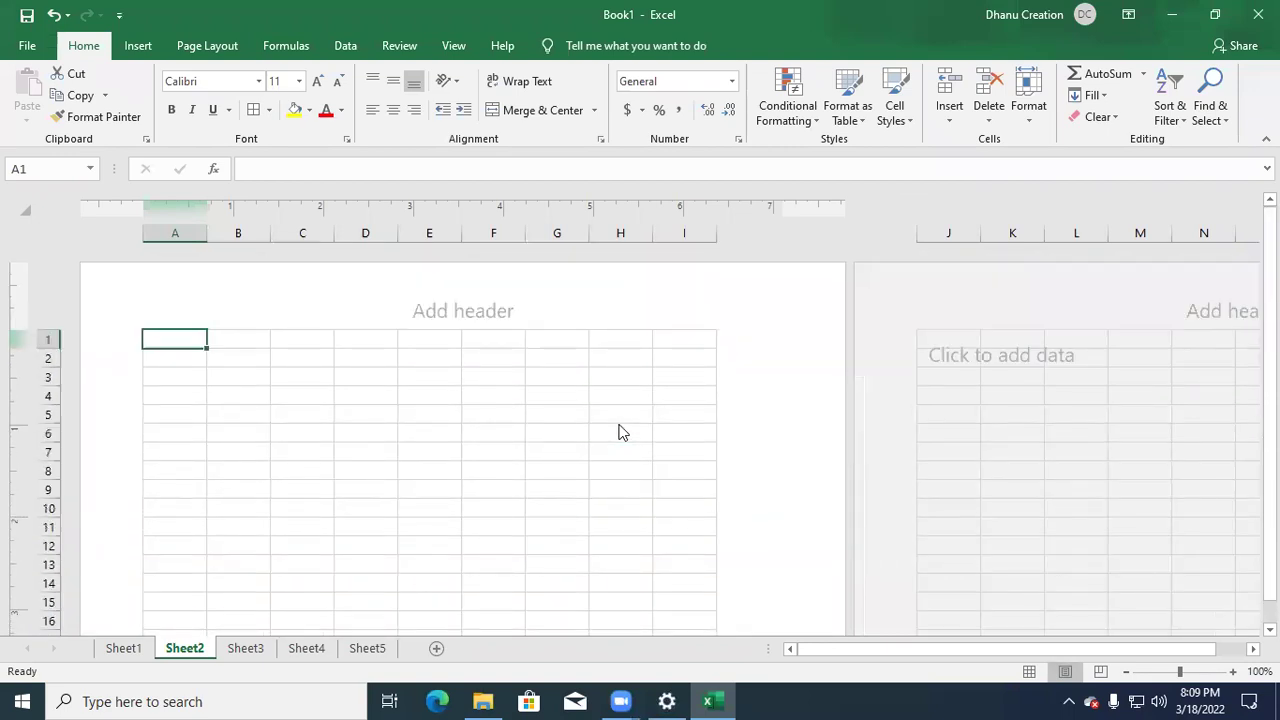
{"action": "scroll", "coordinate": [843, 428], "scroll_direction": "down", "scroll_amount": 8}
{"action": "scroll", "coordinate": [845, 430], "scroll_direction": "down", "scroll_amount": 5}
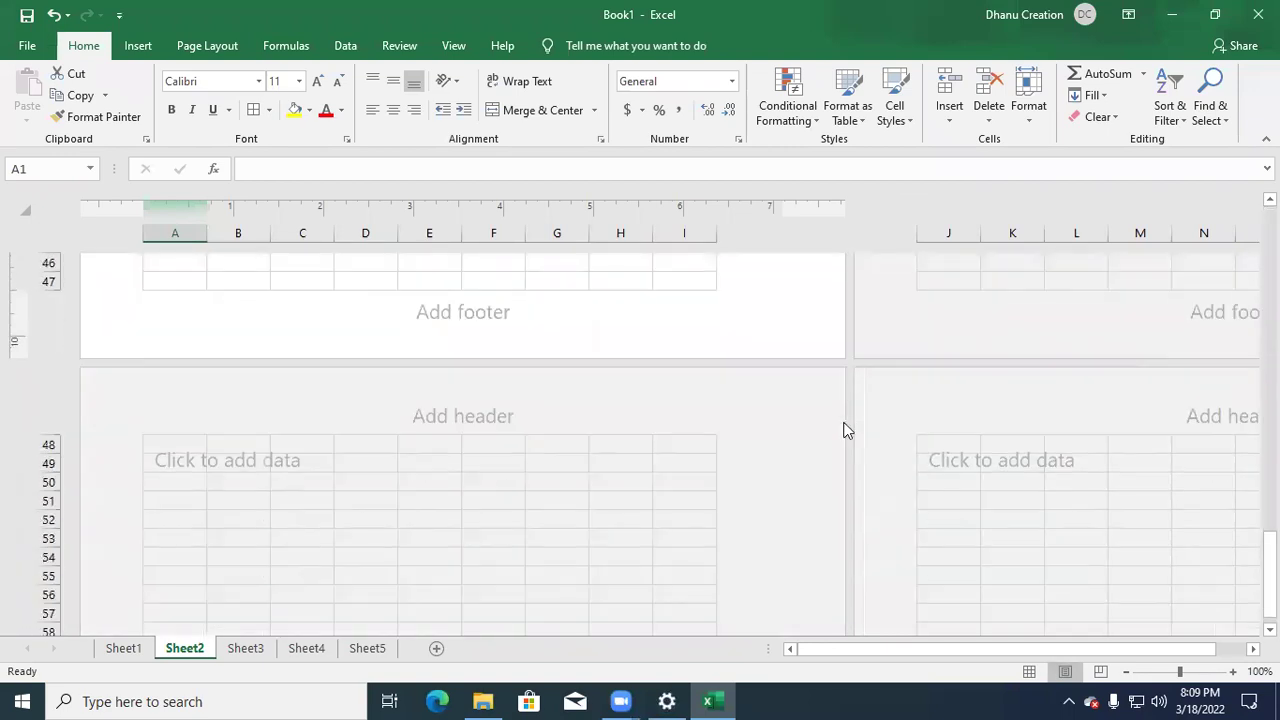
{"action": "scroll", "coordinate": [761, 497], "scroll_direction": "up", "scroll_amount": 6}
{"action": "scroll", "coordinate": [761, 500], "scroll_direction": "up", "scroll_amount": 6}
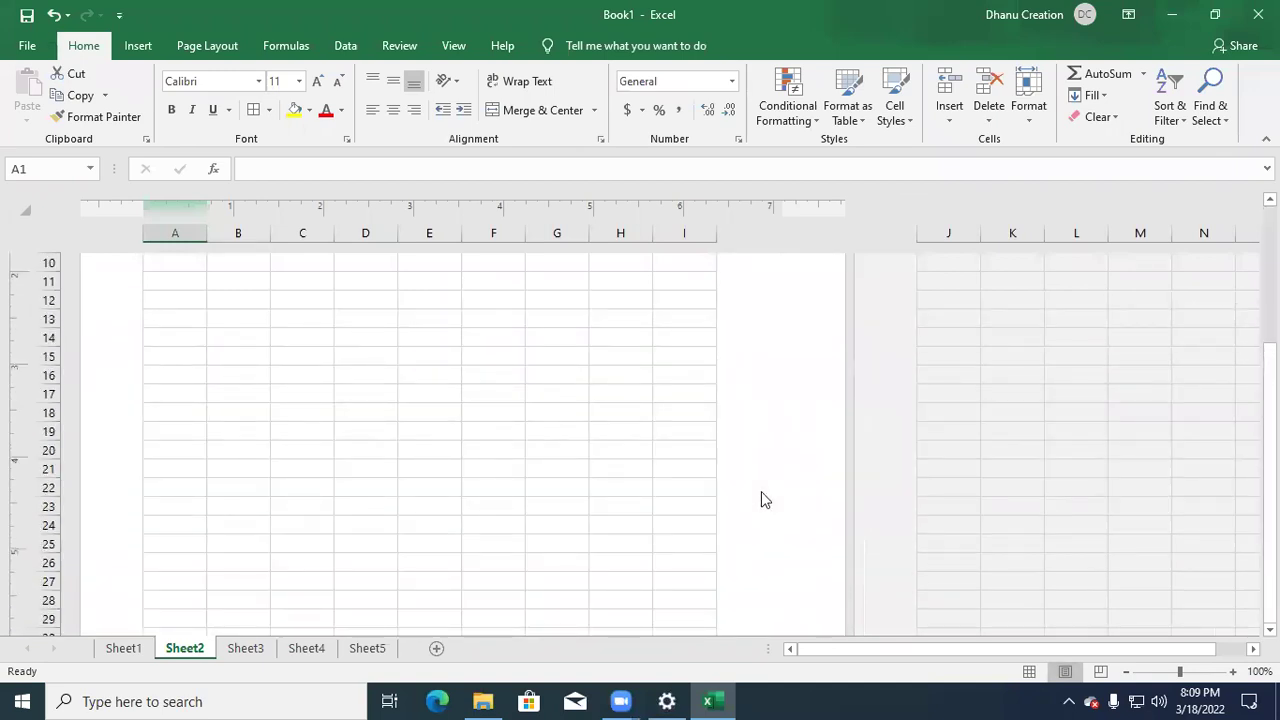
{"action": "scroll", "coordinate": [761, 491], "scroll_direction": "up", "scroll_amount": 4}
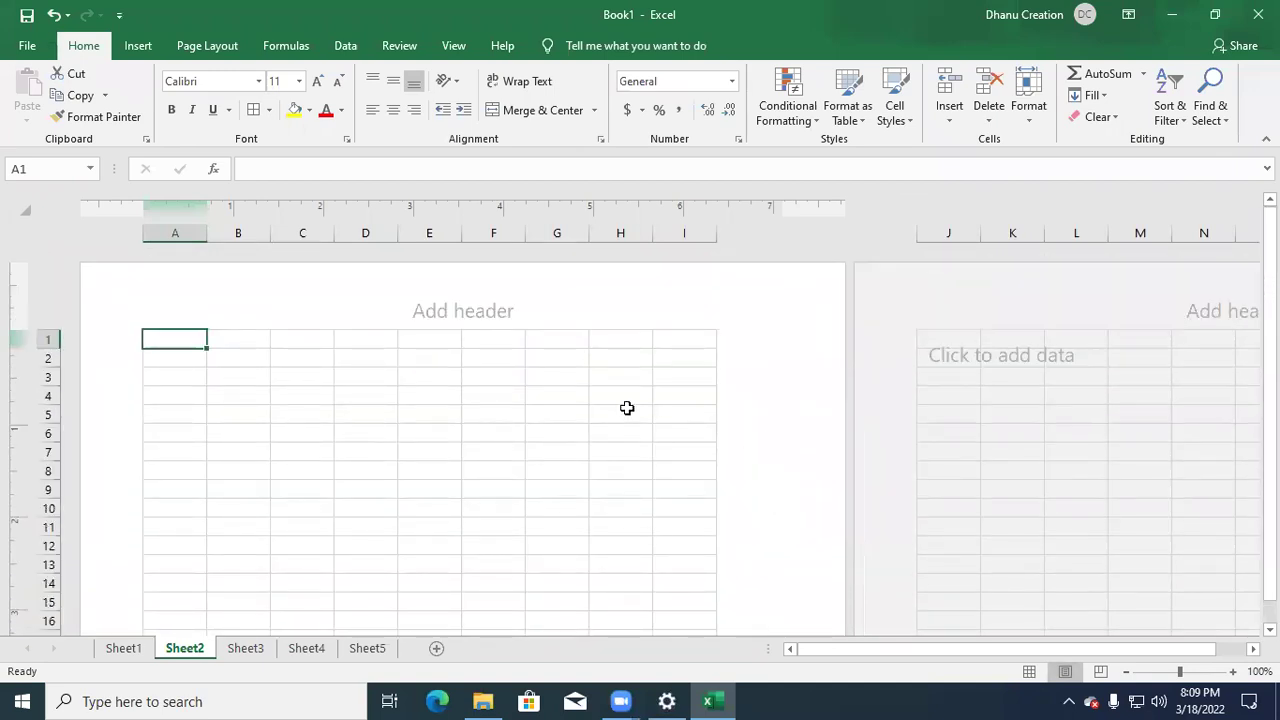
- Toggle between Normal and Page Layout views, finishing in Normal view
{"action": "left_click", "coordinate": [1027, 673]}
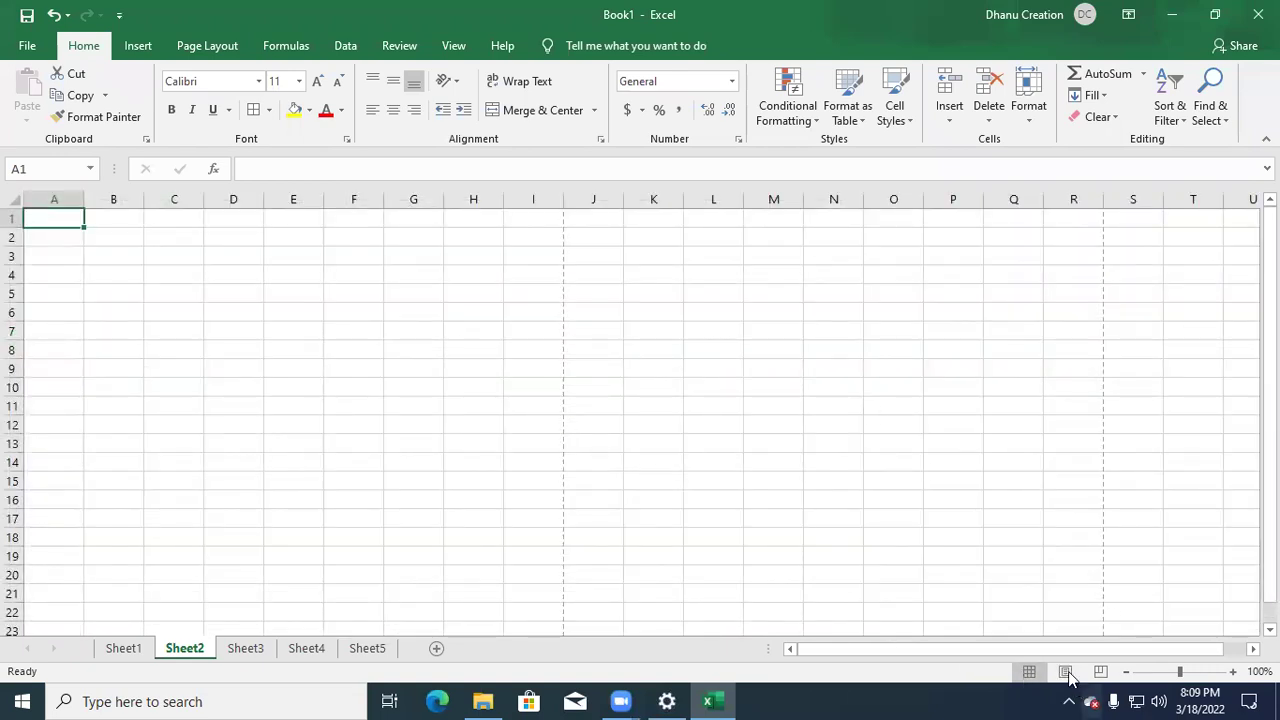
{"action": "left_click", "coordinate": [1066, 673]}
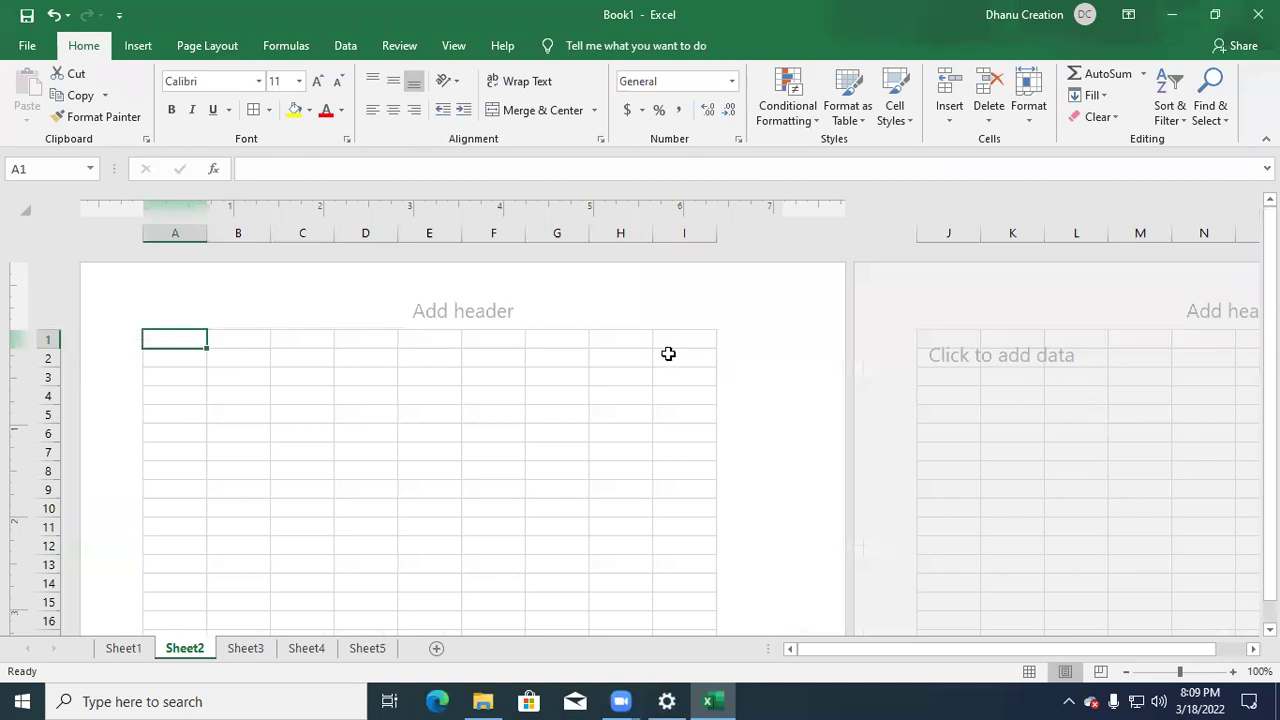
{"action": "left_click", "coordinate": [1029, 671]}
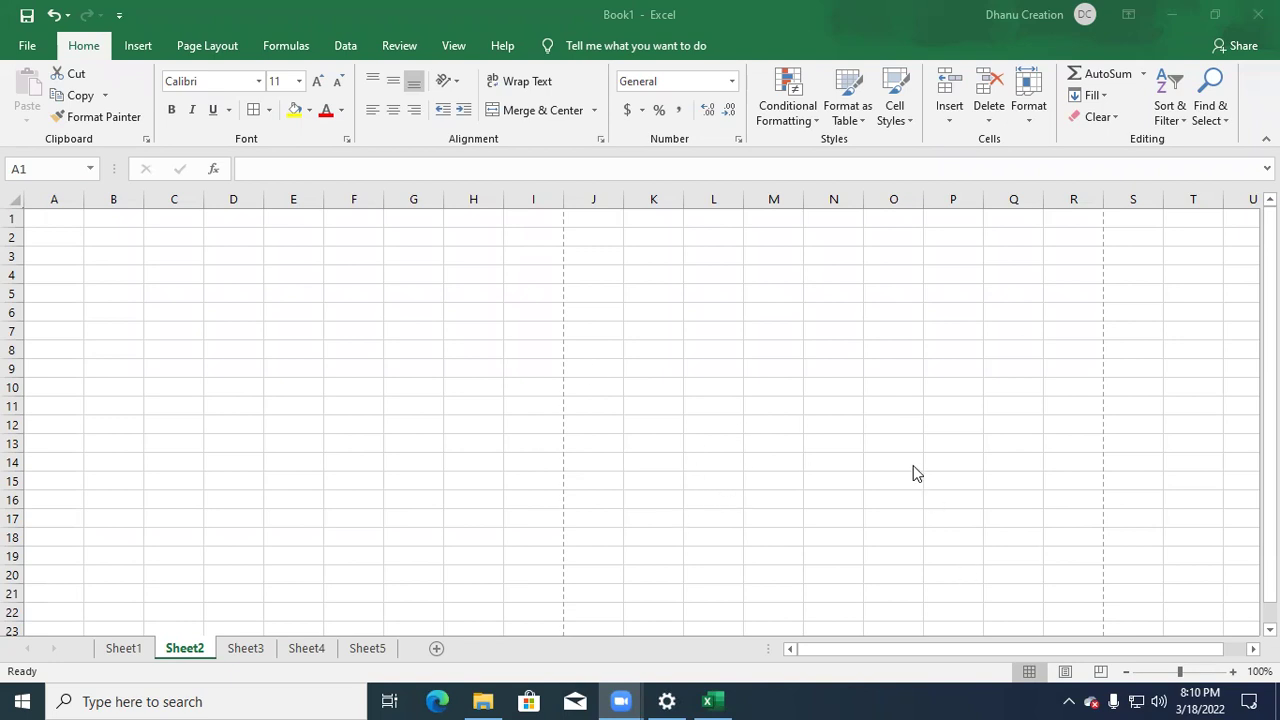
- Drag the zoom slider down to 17% and back up to 190%
{"action": "left_click", "coordinate": [1180, 674]}
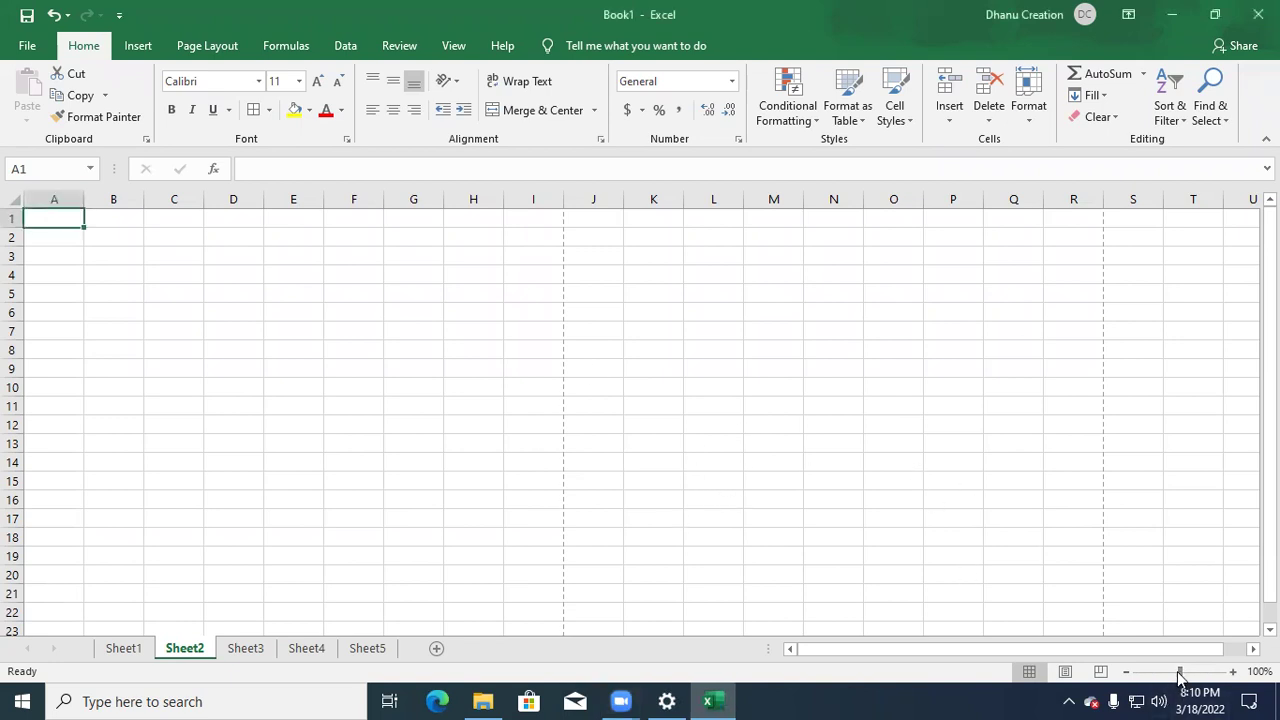
{"action": "left_click_drag", "start_coordinate": [1180, 674], "coordinate": [1138, 674]}
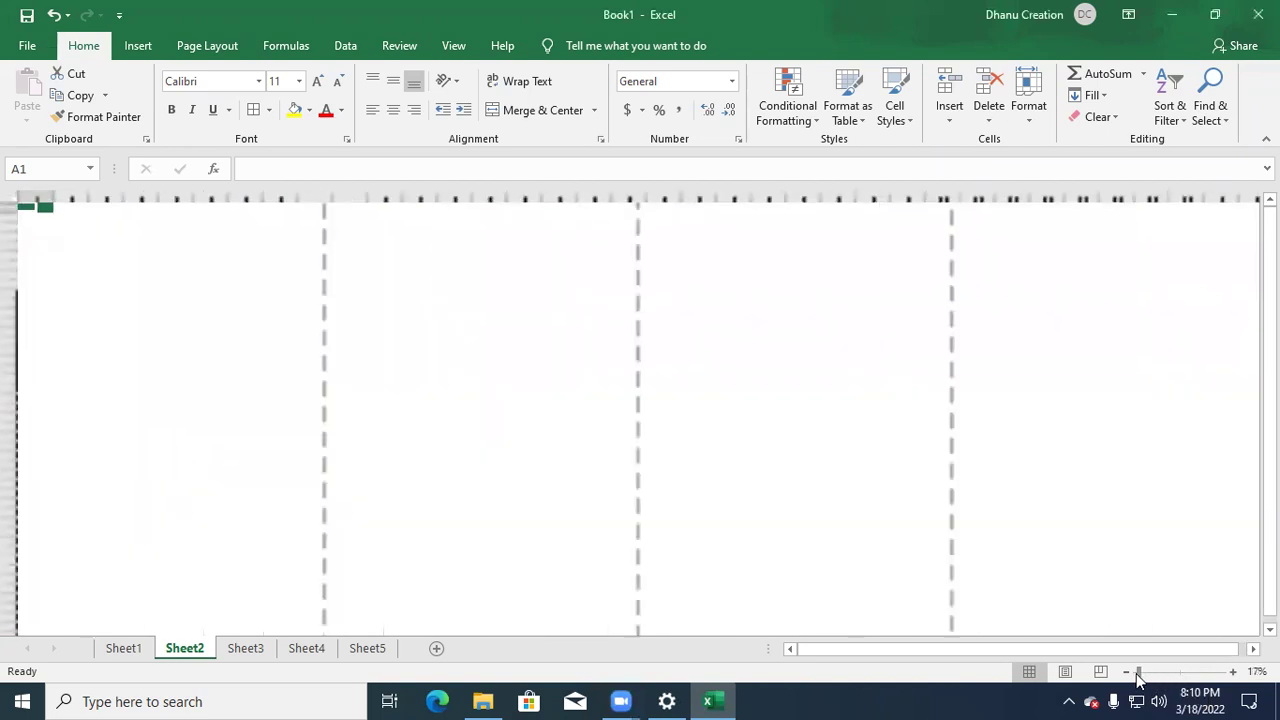
{"action": "left_click_drag", "start_coordinate": [1138, 674], "coordinate": [1180, 680]}
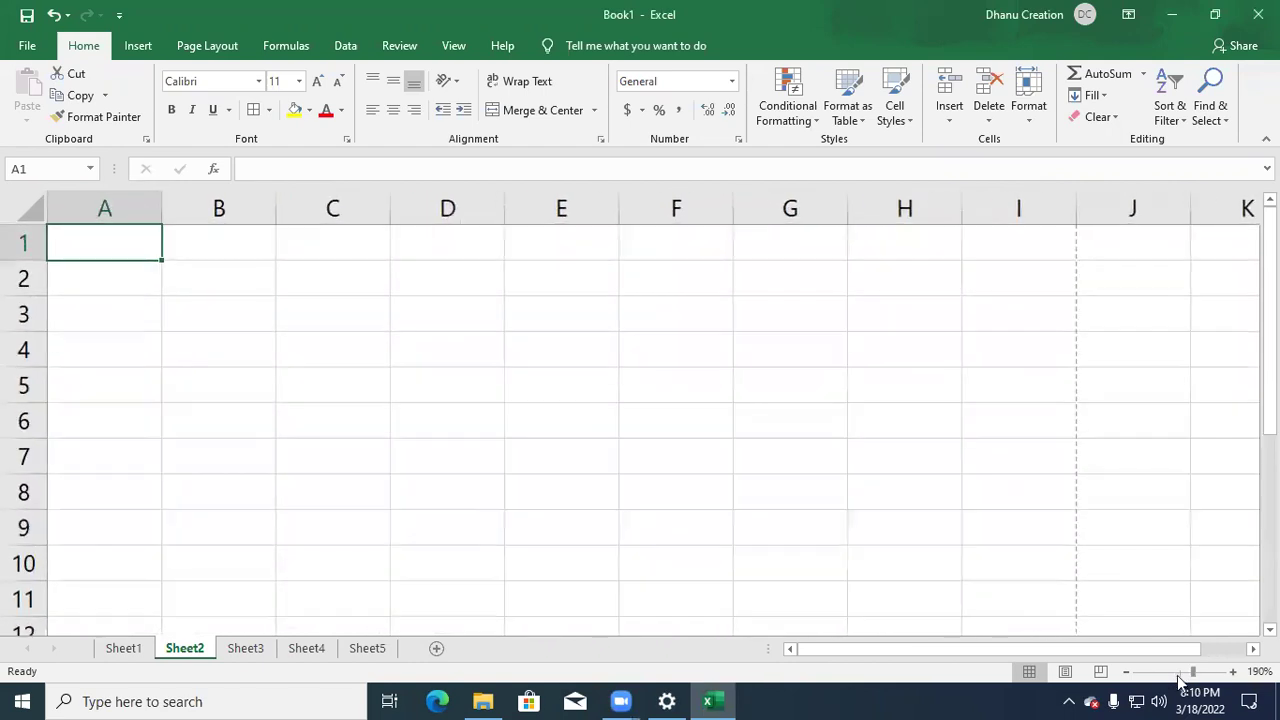
- Zoom out step by step from 190% until Sheet2 is at 110%
{"action": "left_click", "coordinate": [1126, 671]}
{"action": "left_click", "coordinate": [1126, 671]}
{"action": "left_click", "coordinate": [1126, 671]}
{"action": "left_click", "coordinate": [1126, 671]}
{"action": "left_click", "coordinate": [1126, 671]}
{"action": "left_click", "coordinate": [1126, 671]}
{"action": "left_click", "coordinate": [1127, 672]}
{"action": "left_click", "coordinate": [1128, 676]}
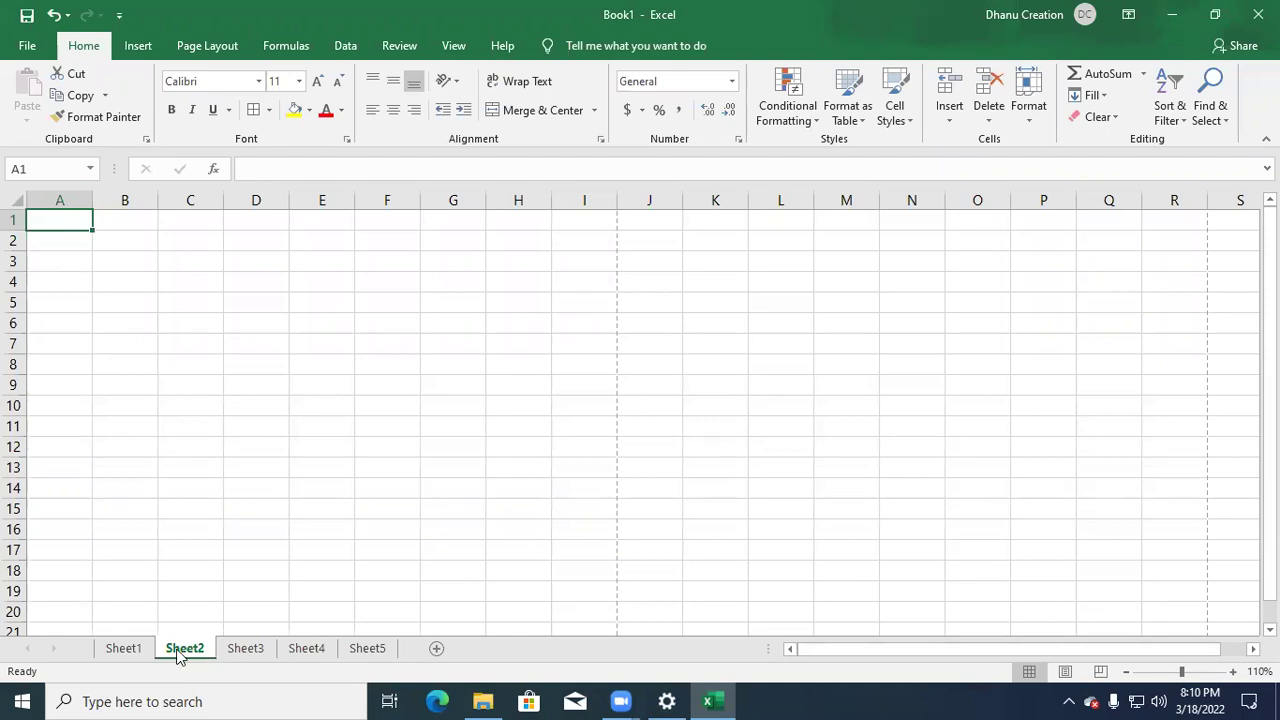
- View Sheet2, Sheet3, Sheet4 and Sheet5 in turn, ending back on Sheet1
{"action": "left_click", "coordinate": [138, 650]}
{"action": "left_click", "coordinate": [182, 650]}
{"action": "left_click", "coordinate": [255, 652]}
{"action": "left_click", "coordinate": [320, 650]}
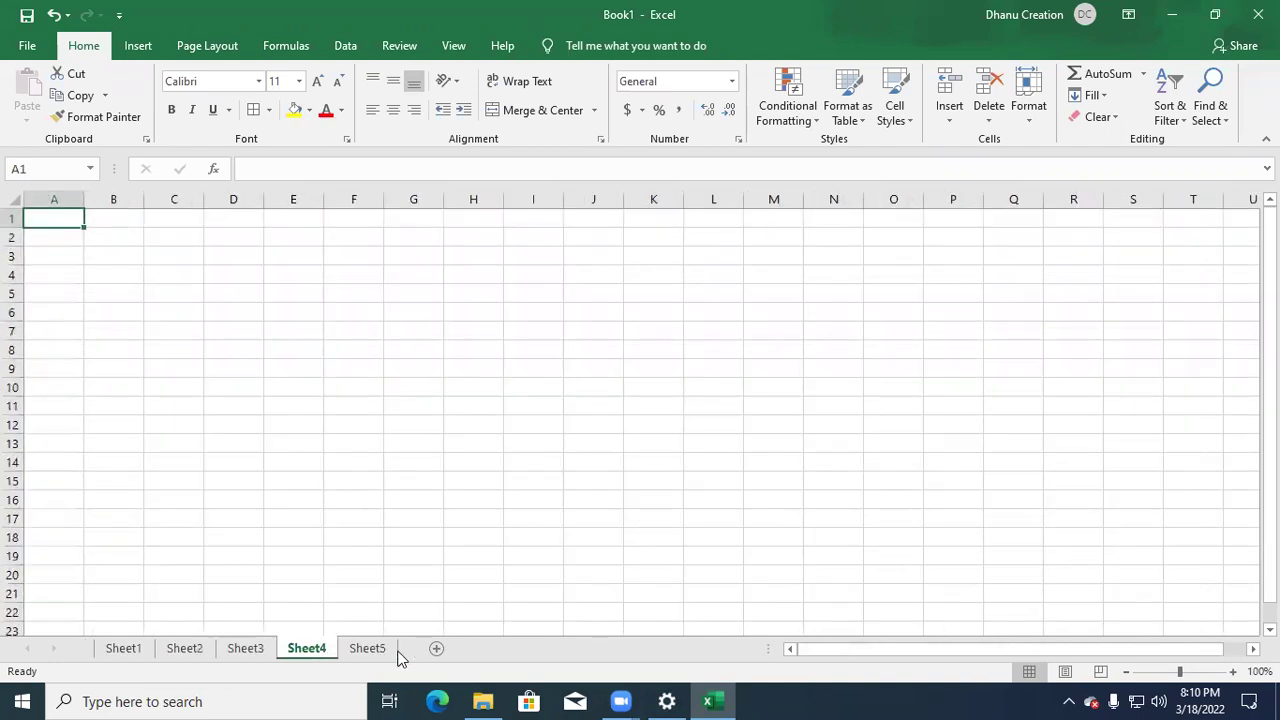
{"action": "left_click", "coordinate": [367, 650]}
{"action": "left_click", "coordinate": [136, 655]}
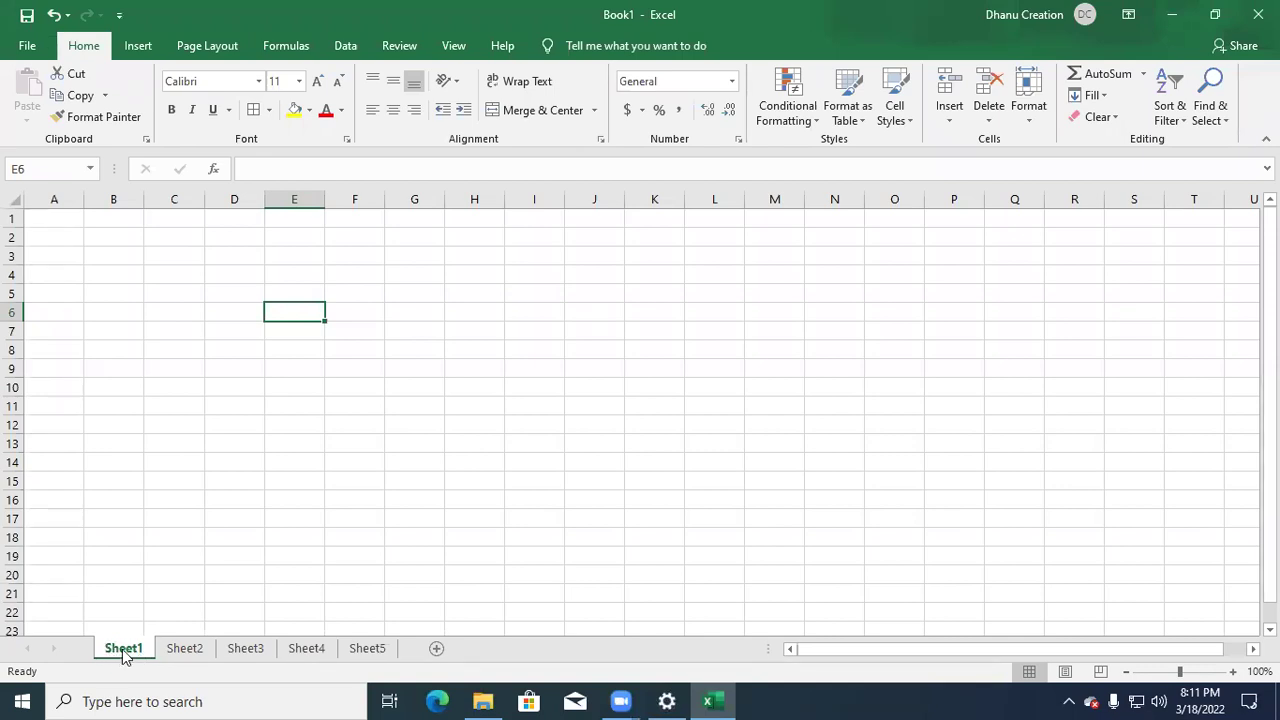
- Rename the Sheet1 tab to 2022-03-18 using the tab's Rename command
{"action": "right_click", "coordinate": [124, 653]}
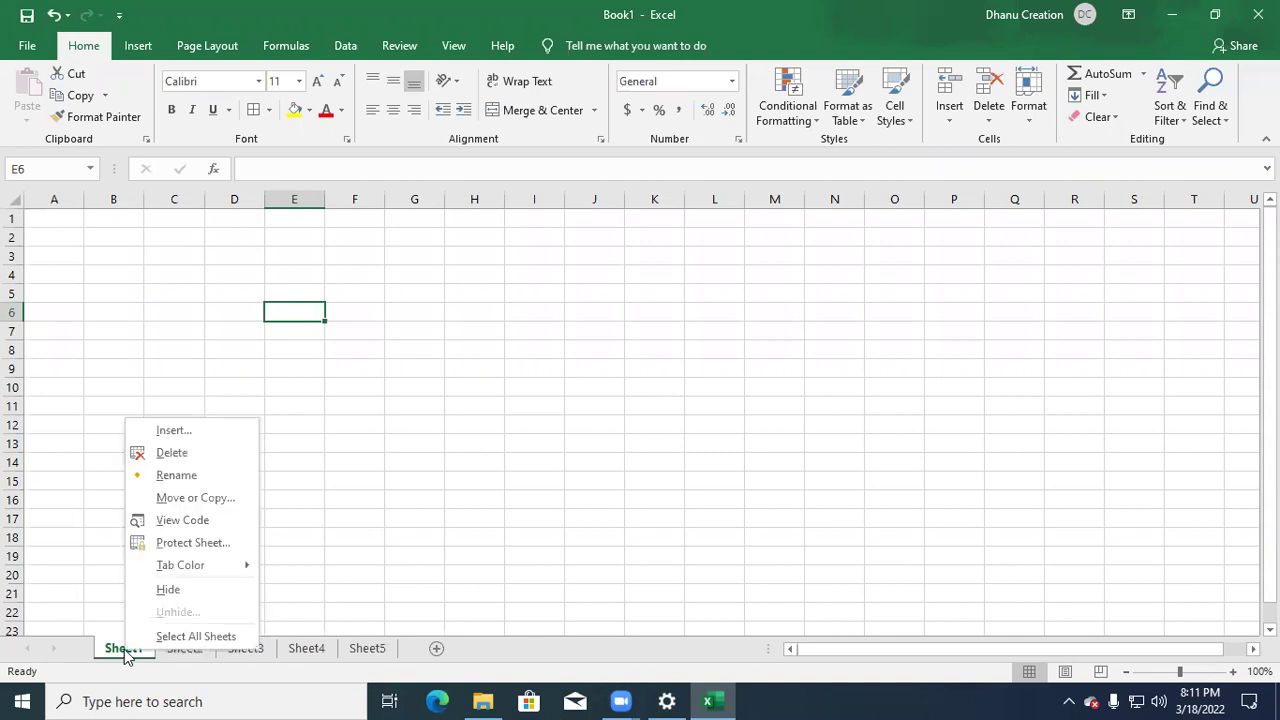
{"action": "right_click", "coordinate": [116, 651]}
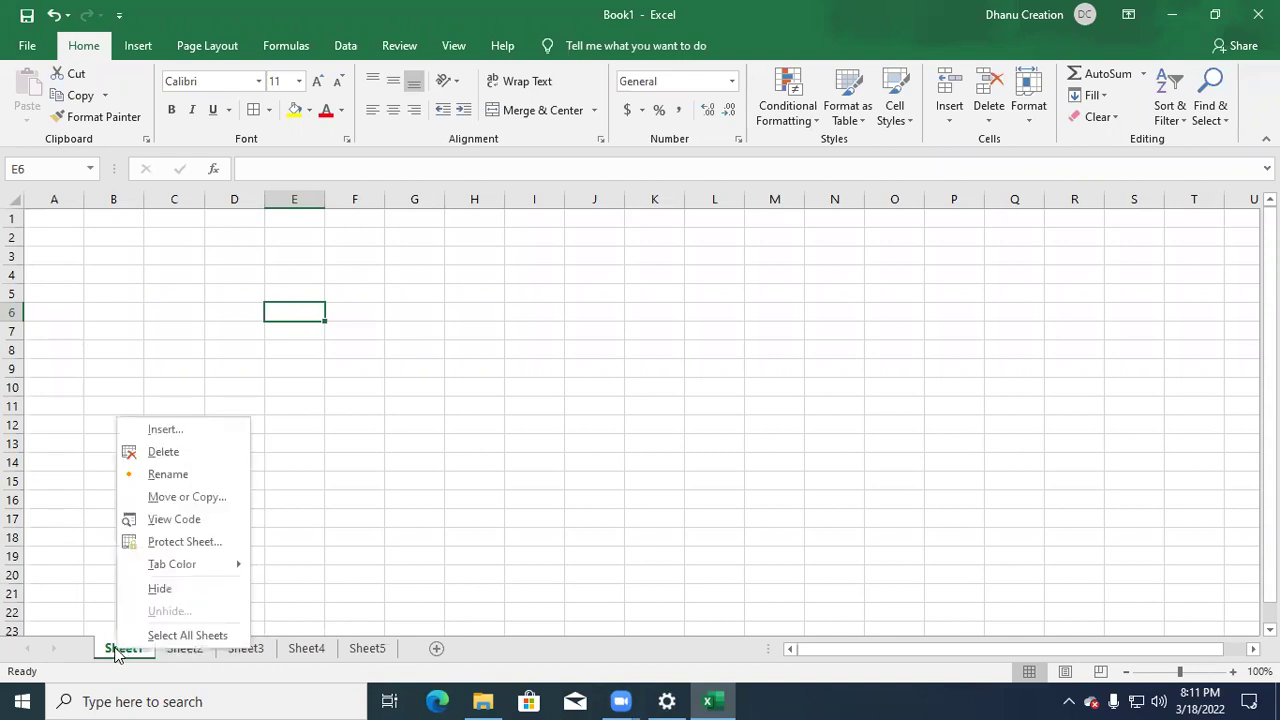
{"action": "left_click", "coordinate": [120, 647]}
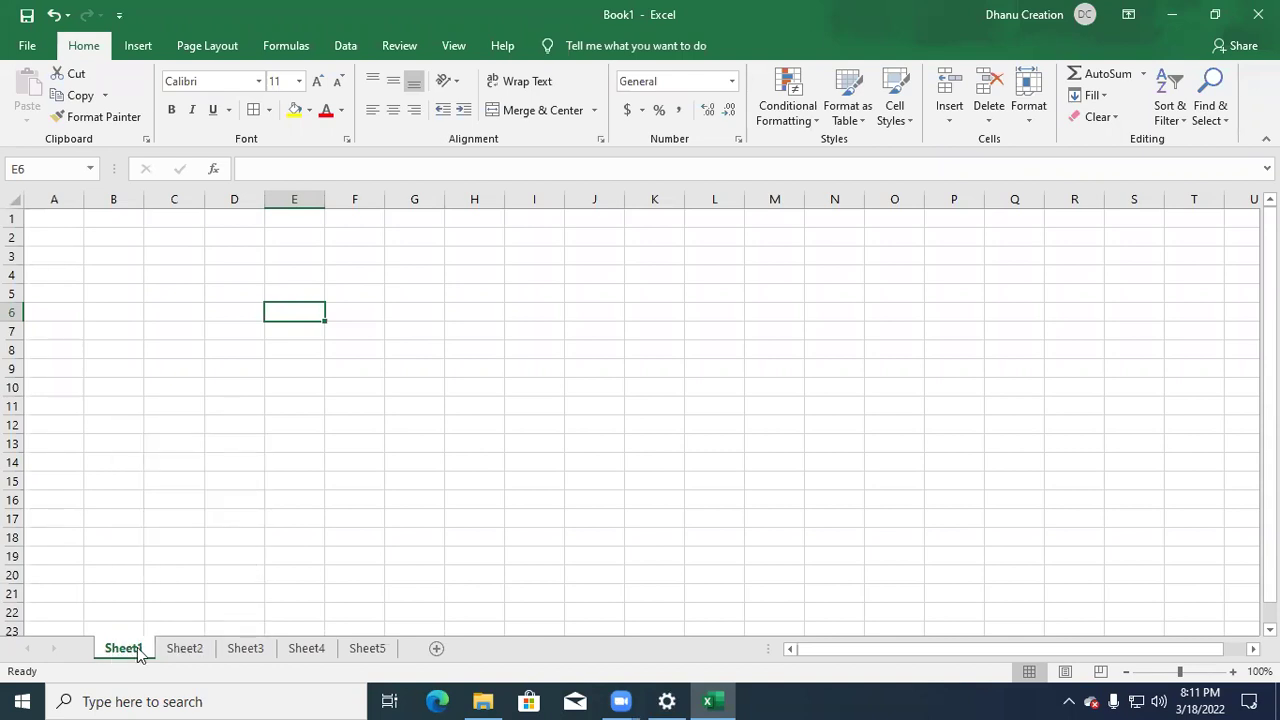
{"action": "right_click", "coordinate": [133, 647]}
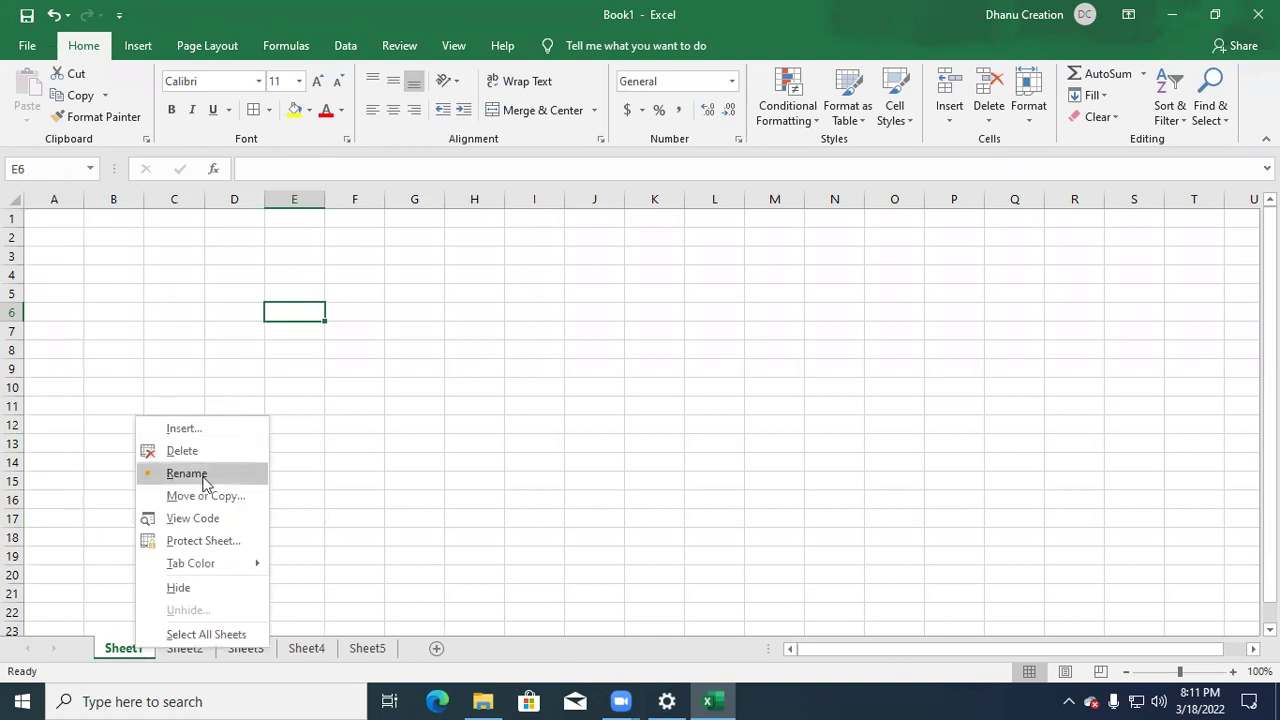
{"action": "left_click", "coordinate": [187, 473]}
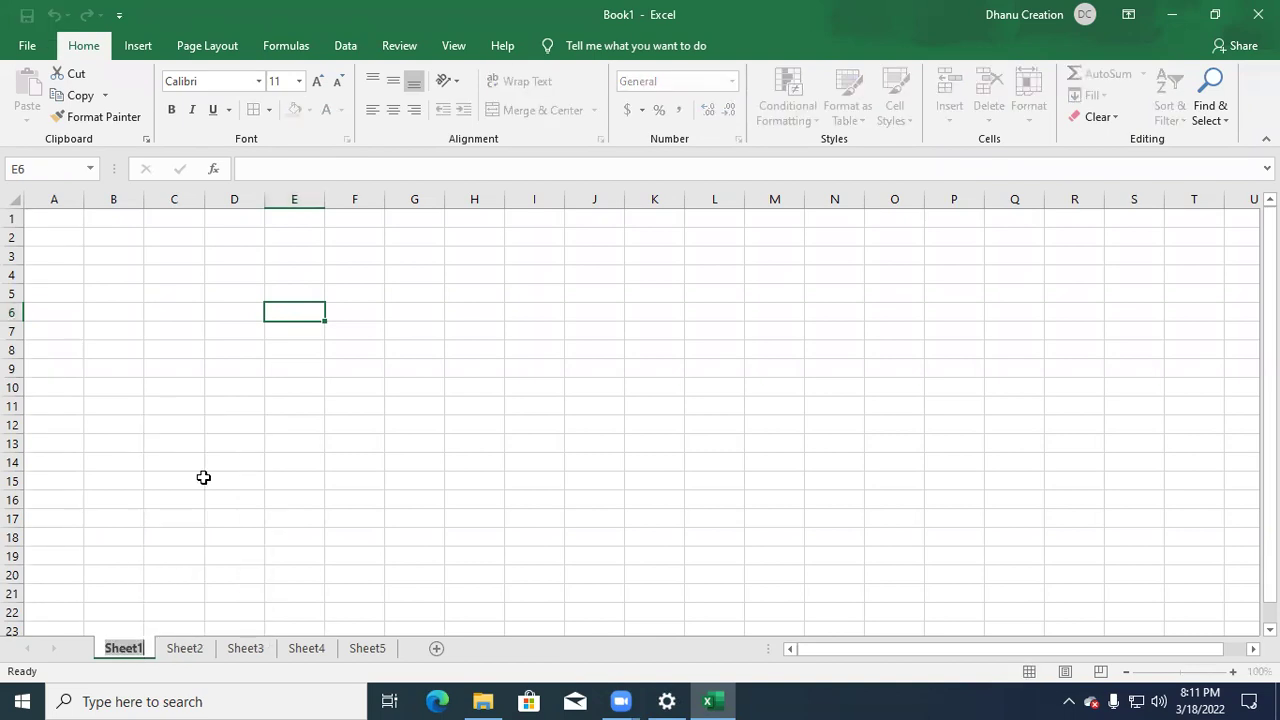
{"action": "type", "text": "20"}
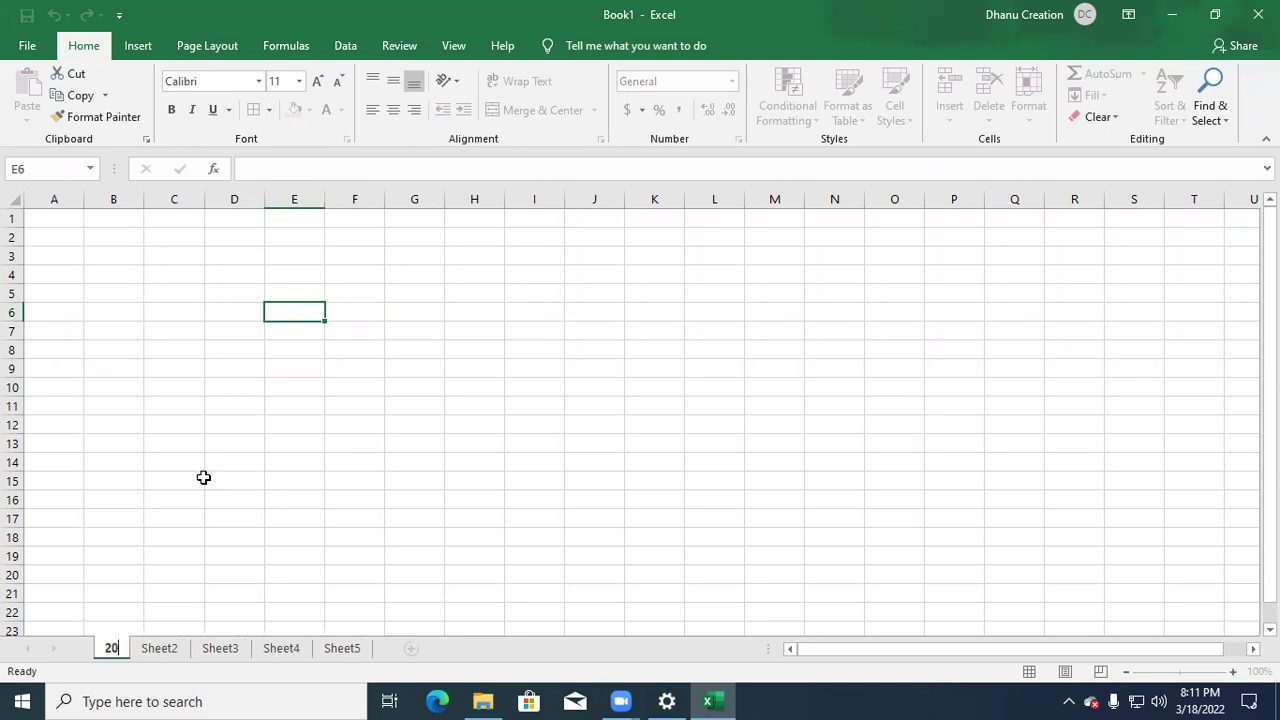
{"action": "type", "text": "22-03"}
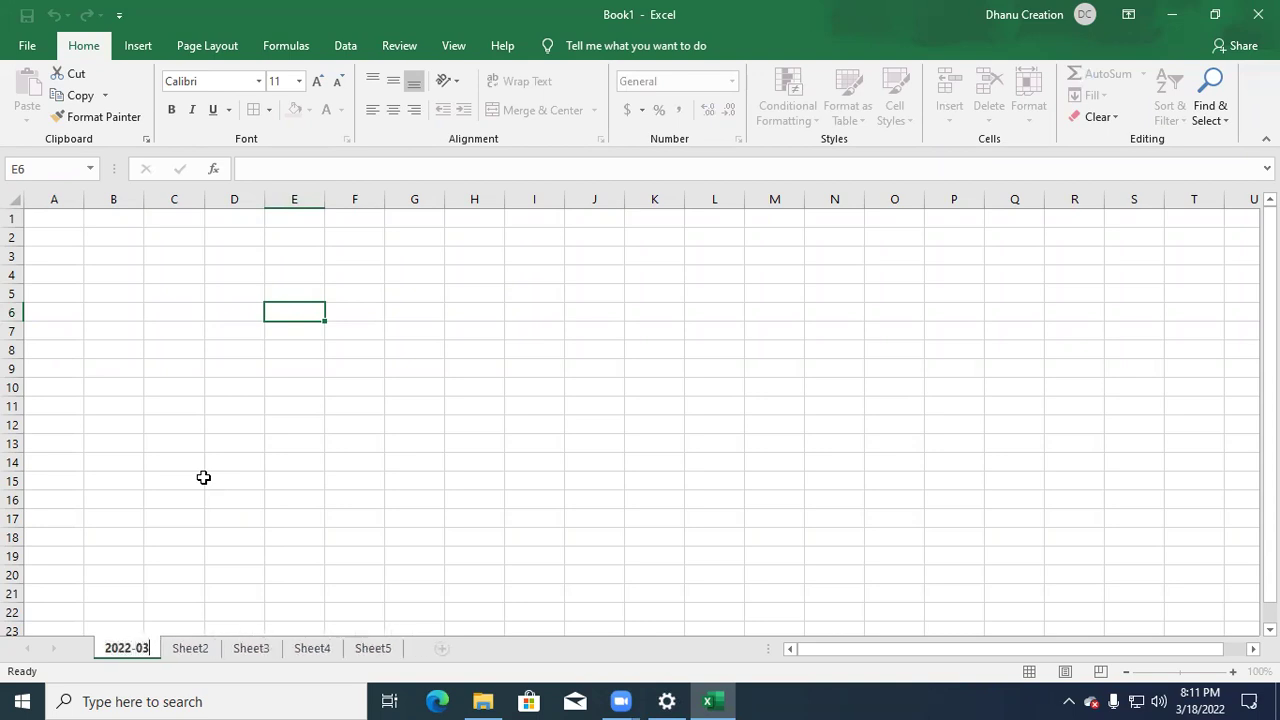
{"action": "type", "text": "-18"}
{"action": "key", "text": "Return"}
{"action": "key", "text": "Return"}
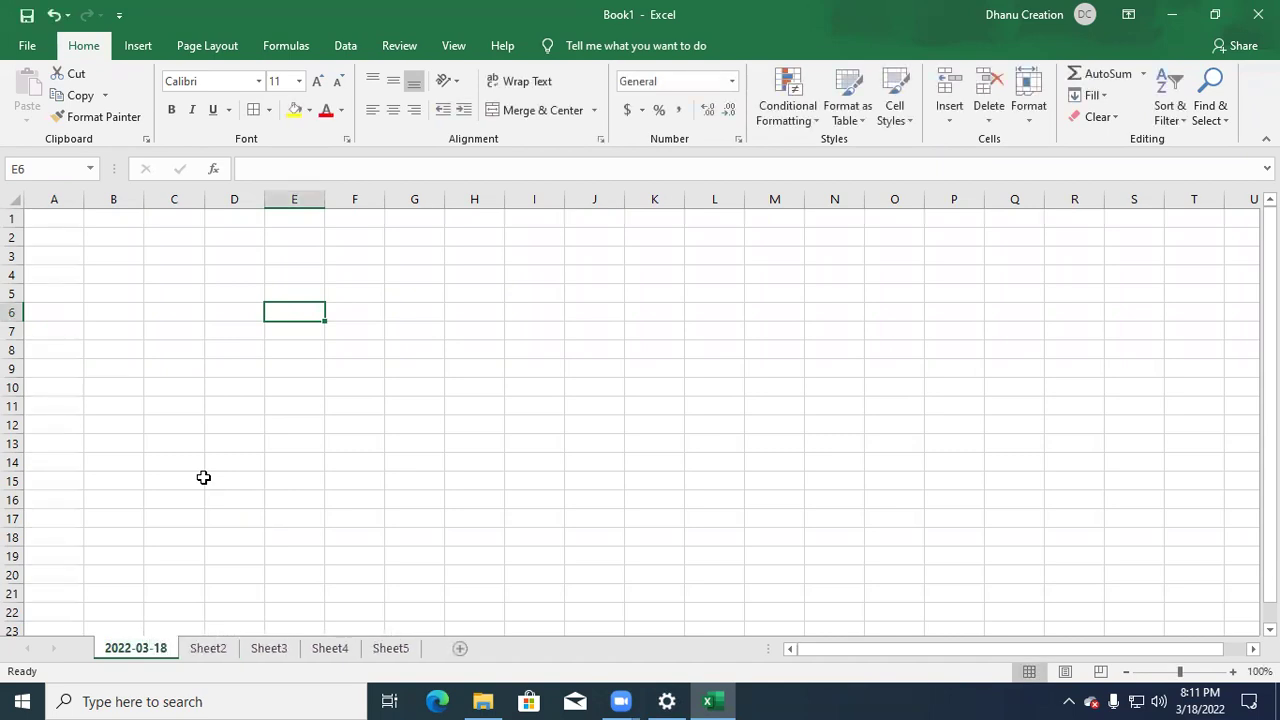